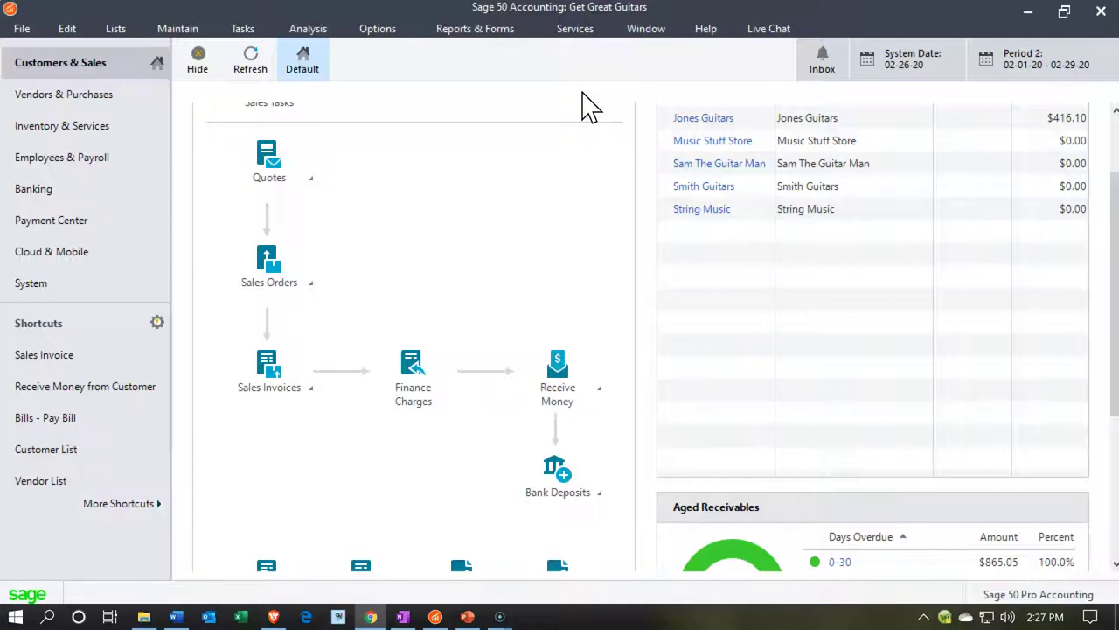
# - Open the report options for the standard Balance Sheet among the financial statements
pyautogui.click(481, 35)
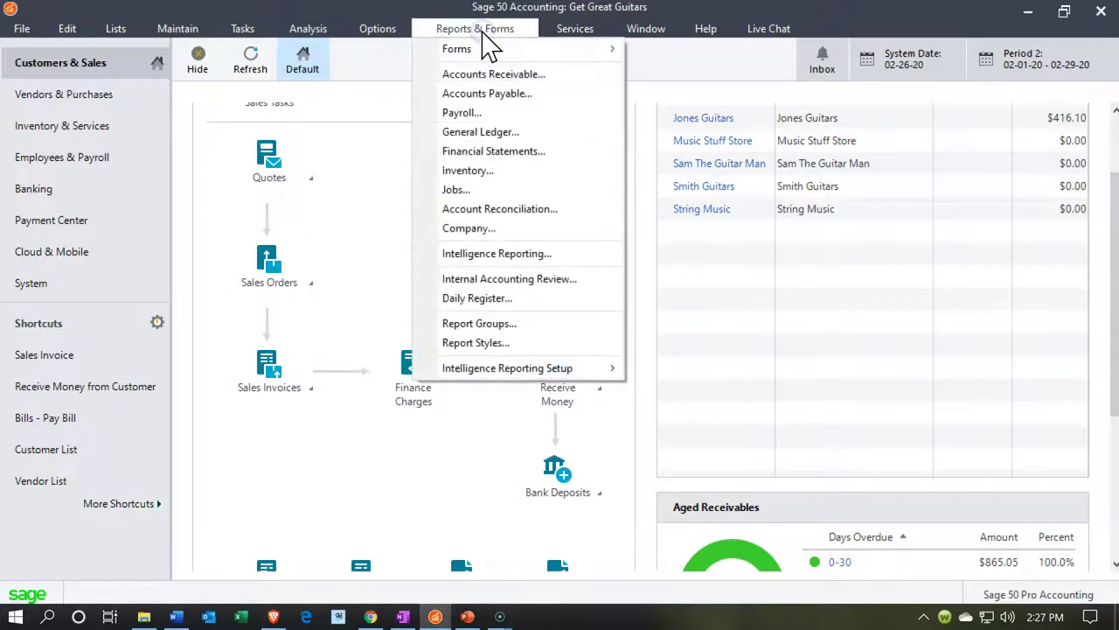
pyautogui.click(481, 133)
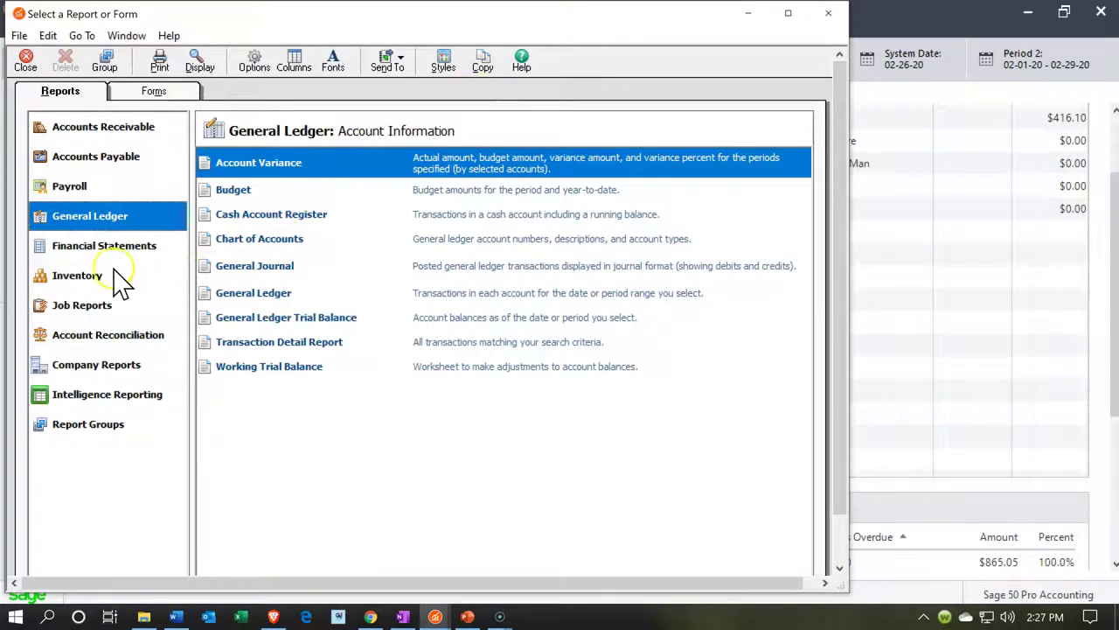
pyautogui.click(106, 258)
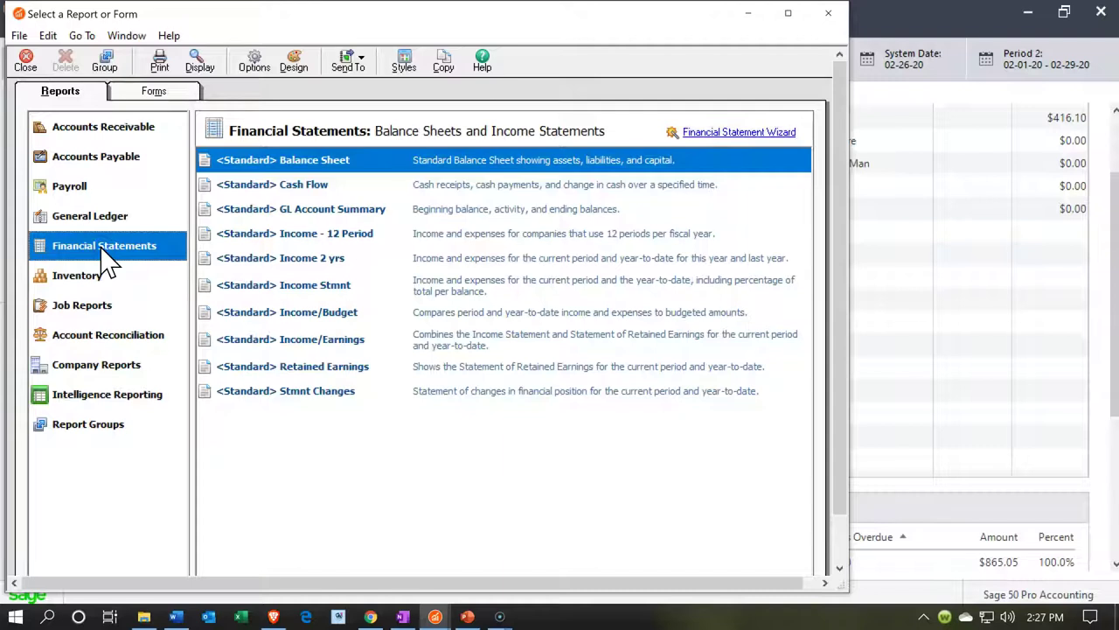
pyautogui.click(273, 161)
pyautogui.doubleClick(269, 164)
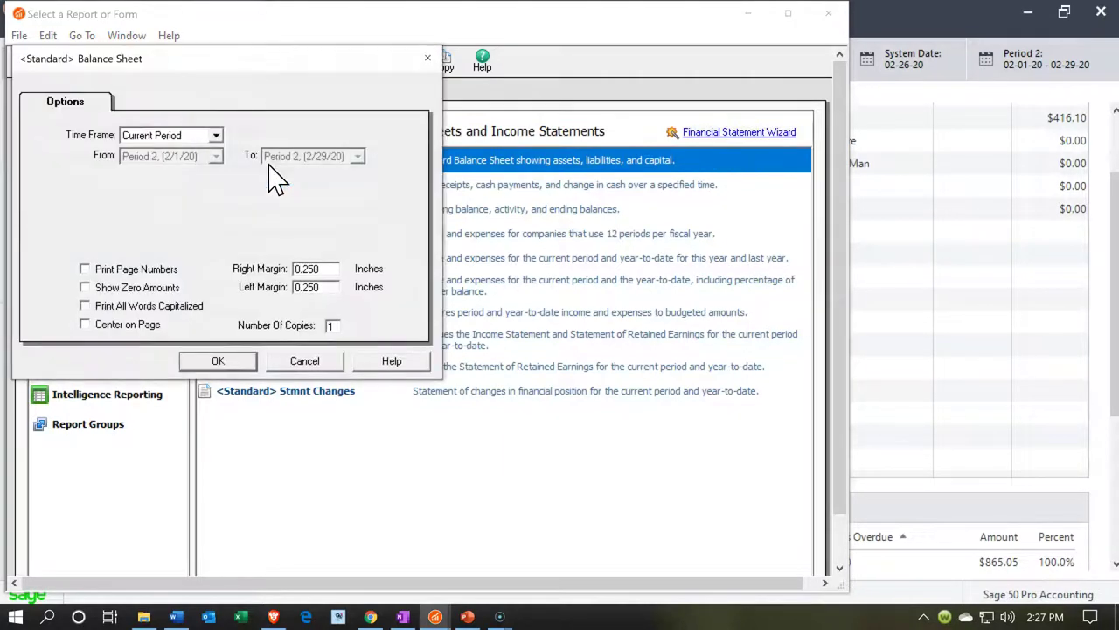
# - Run the balance sheet with a Range time frame ending Period 1 (1/31/20), maximize it and view the liabilities and capital section
pyautogui.click(216, 136)
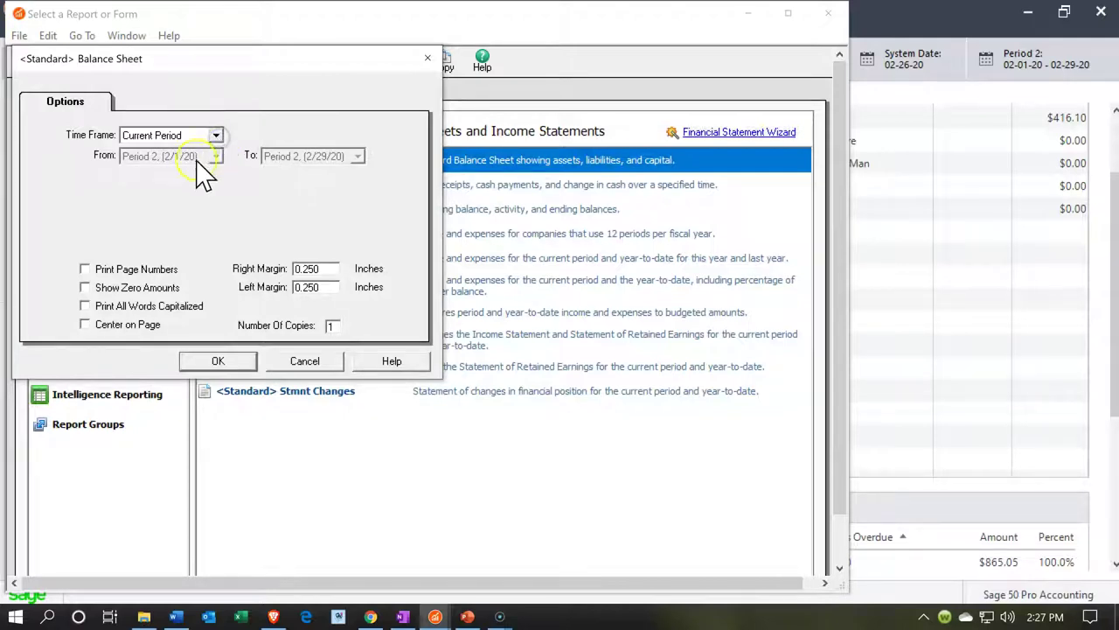
pyautogui.click(180, 155)
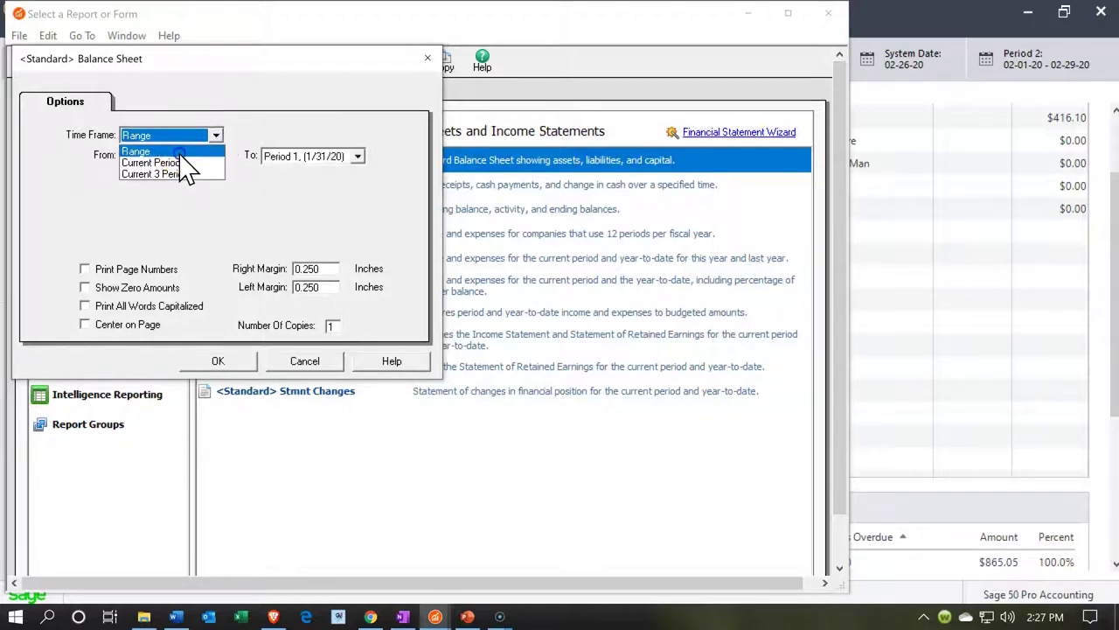
pyautogui.click(217, 362)
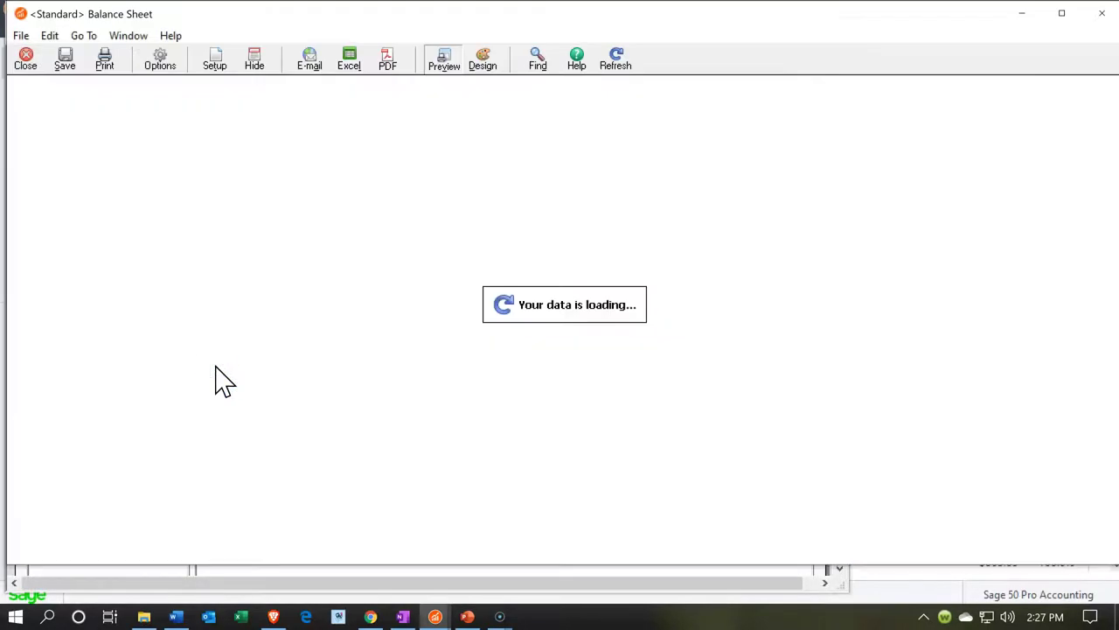
pyautogui.click(1060, 13)
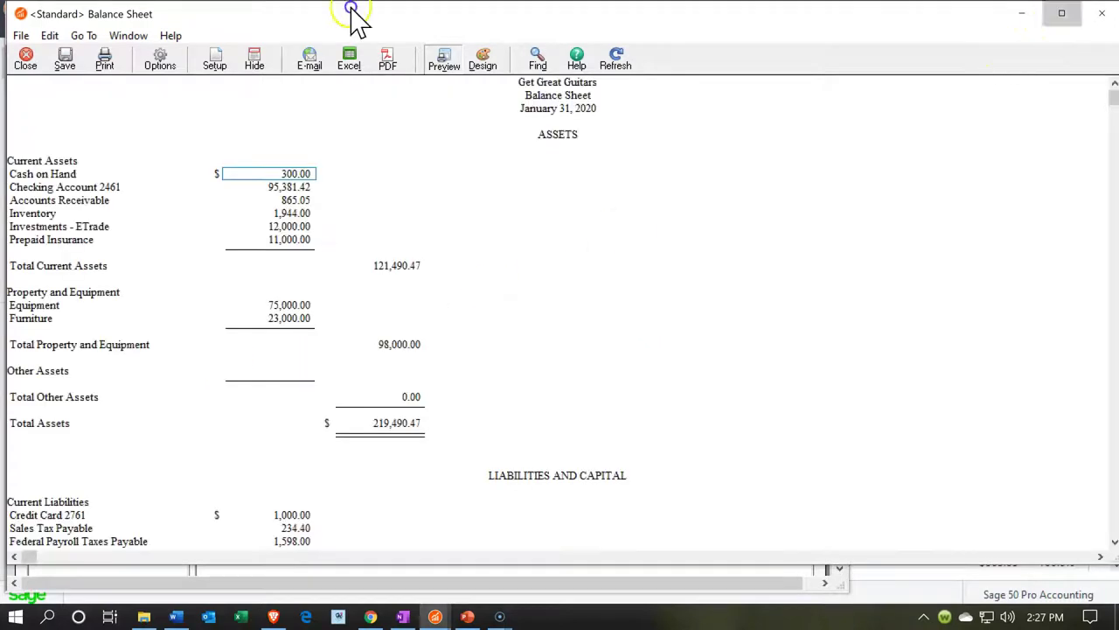
pyautogui.scroll(-5, 574, 393)
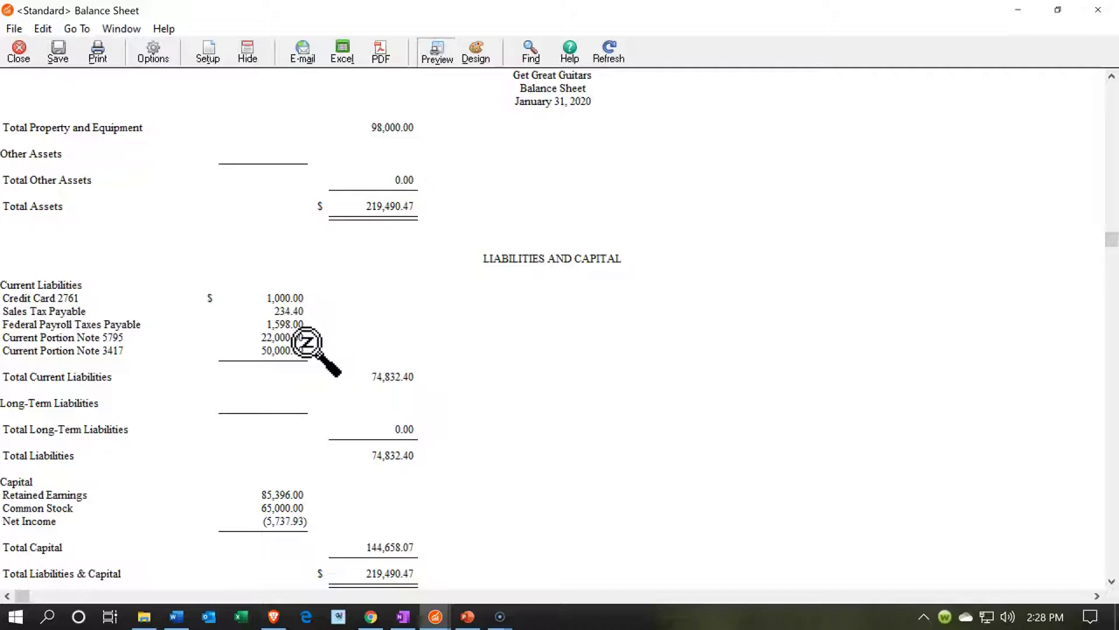
# - Return to the company's main window and open a maximized General Journal Entry dated Feb 1, 2020
pyautogui.click(369, 617)
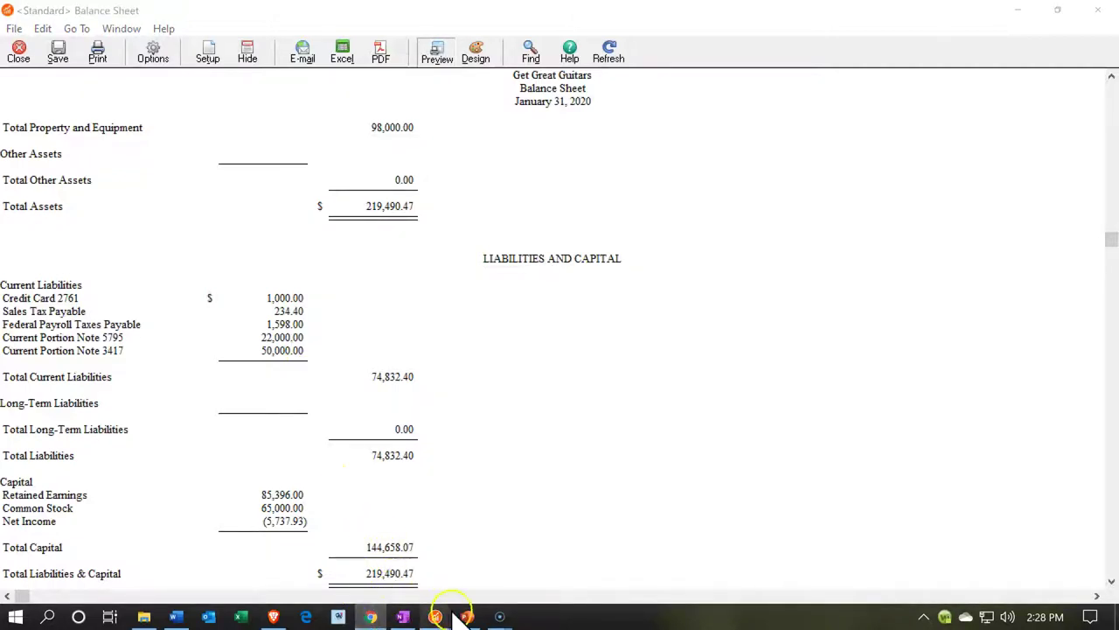
pyautogui.moveTo(437, 618)
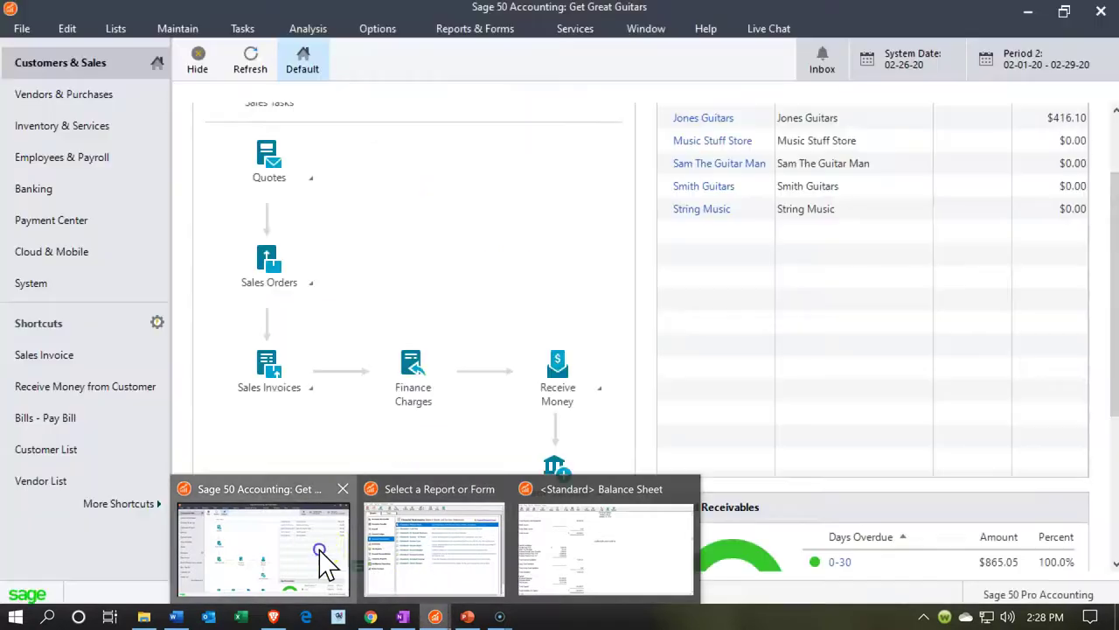
pyautogui.click(328, 559)
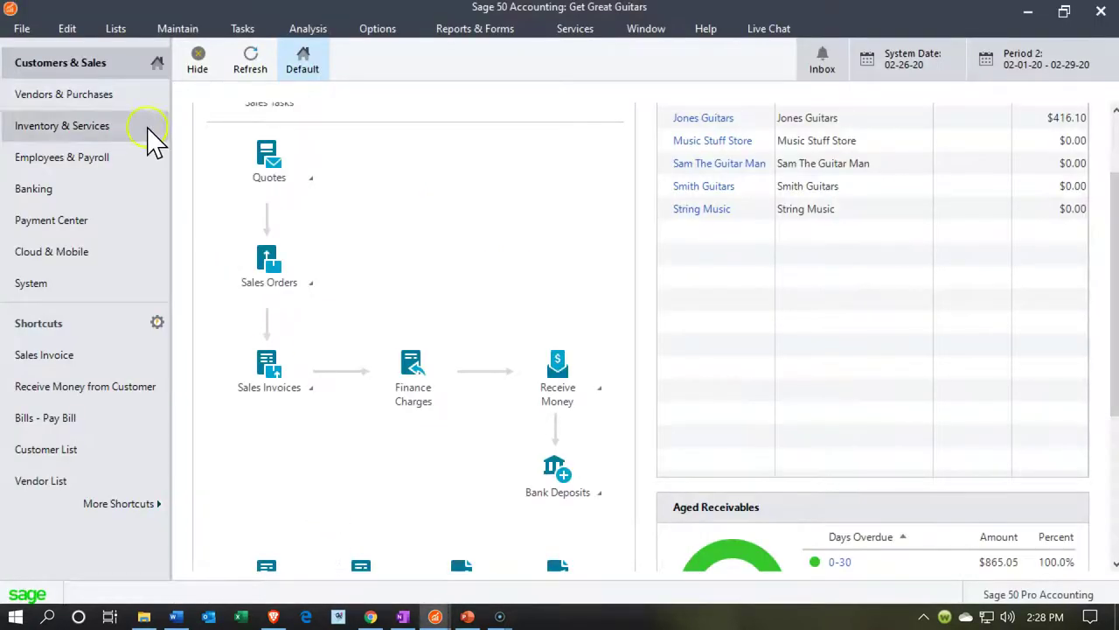
pyautogui.click(55, 68)
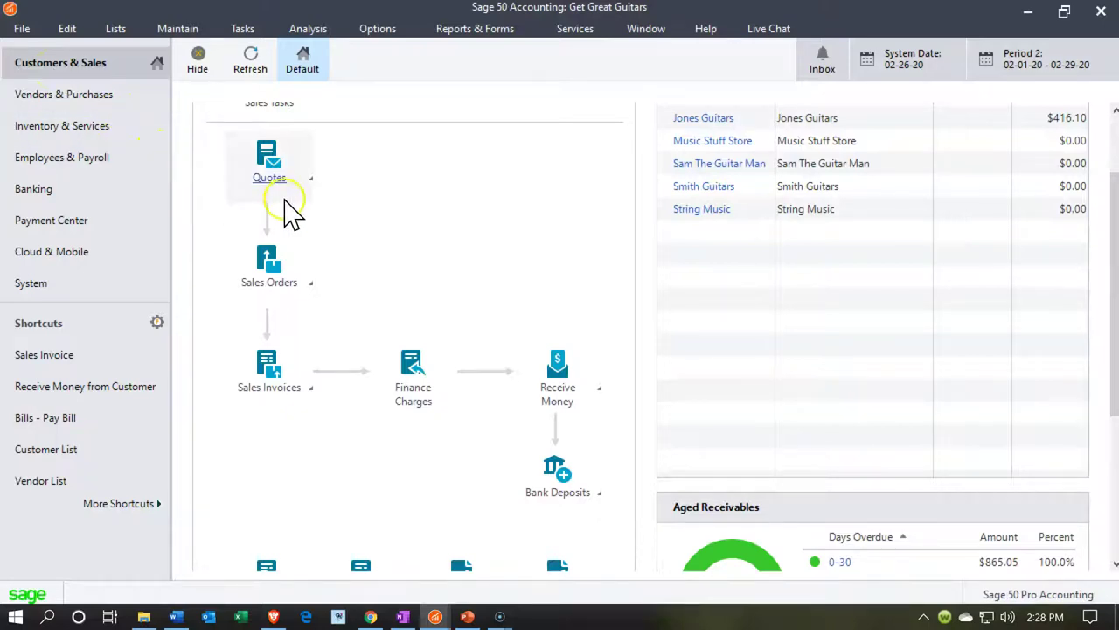
pyautogui.click(269, 282)
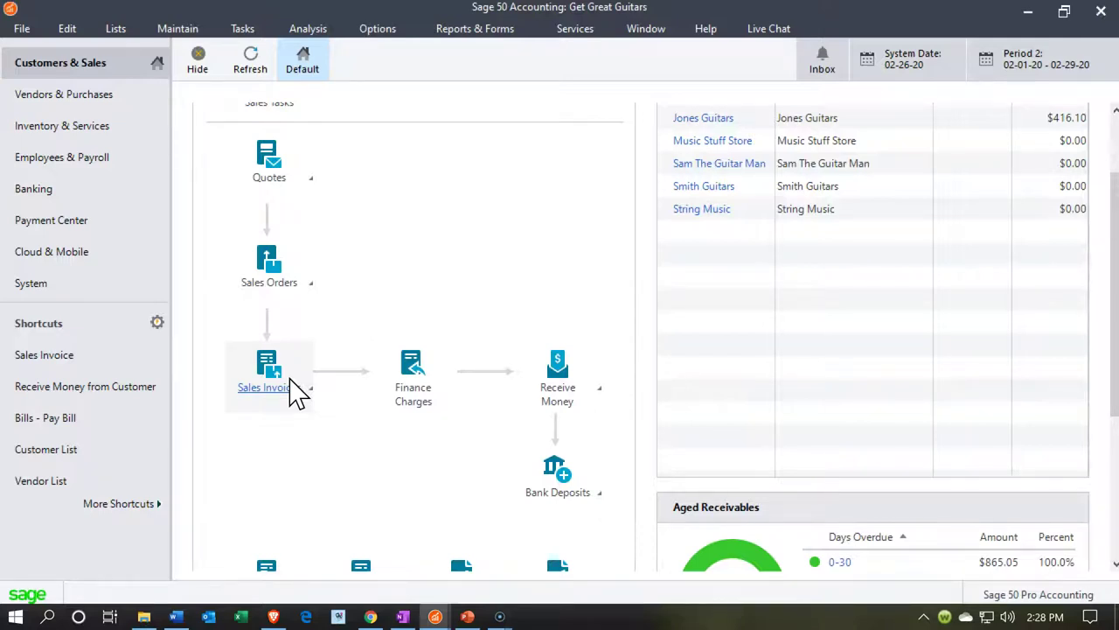
pyautogui.click(242, 31)
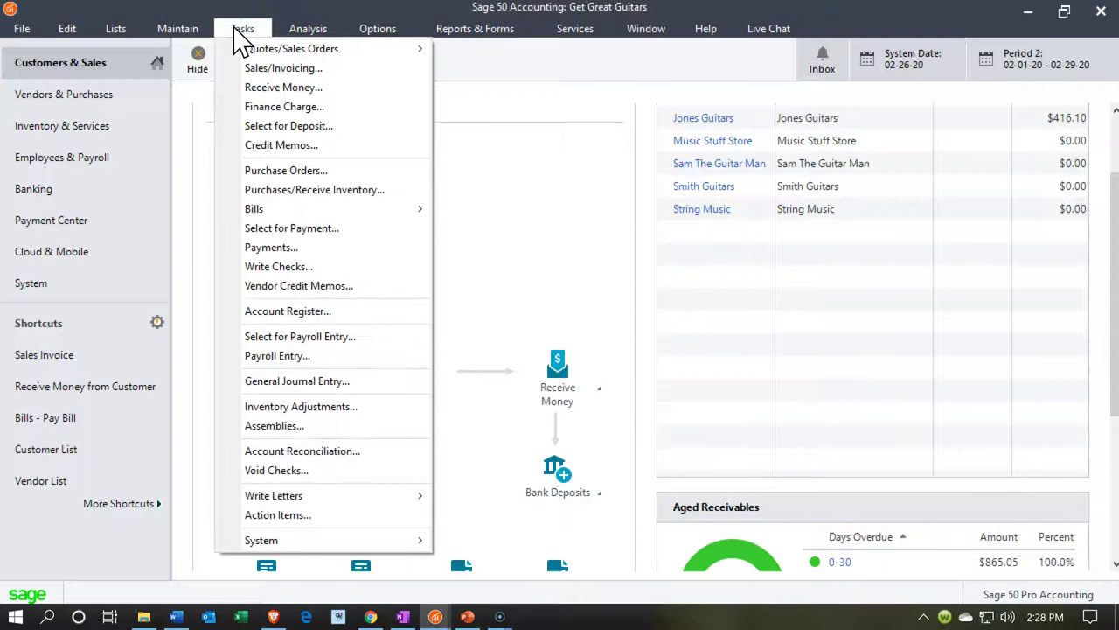
pyautogui.click(320, 385)
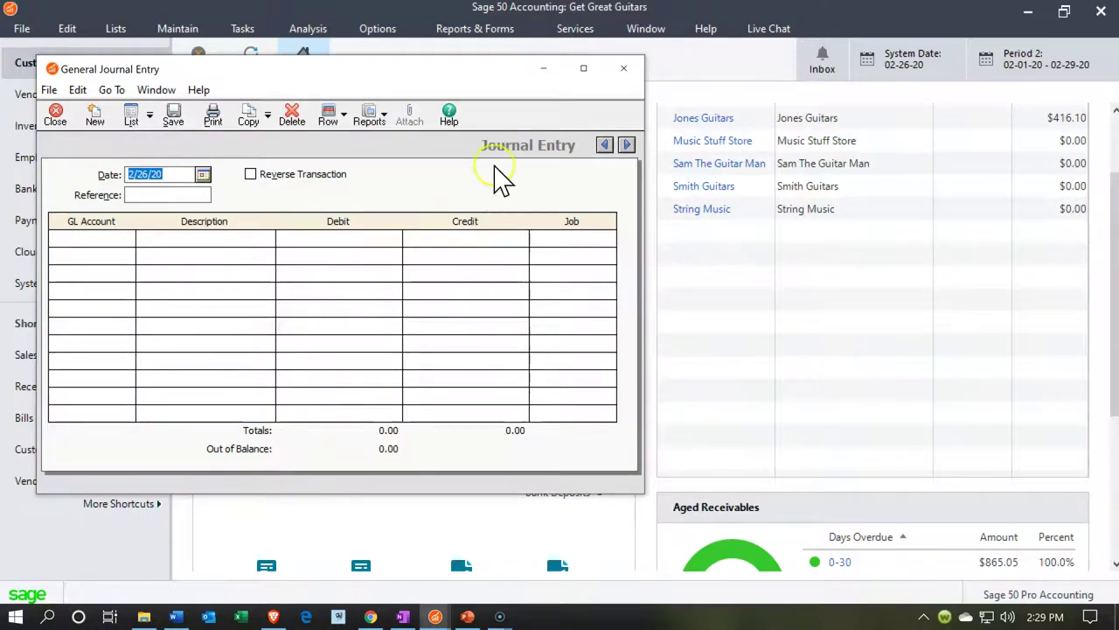
pyautogui.click(583, 70)
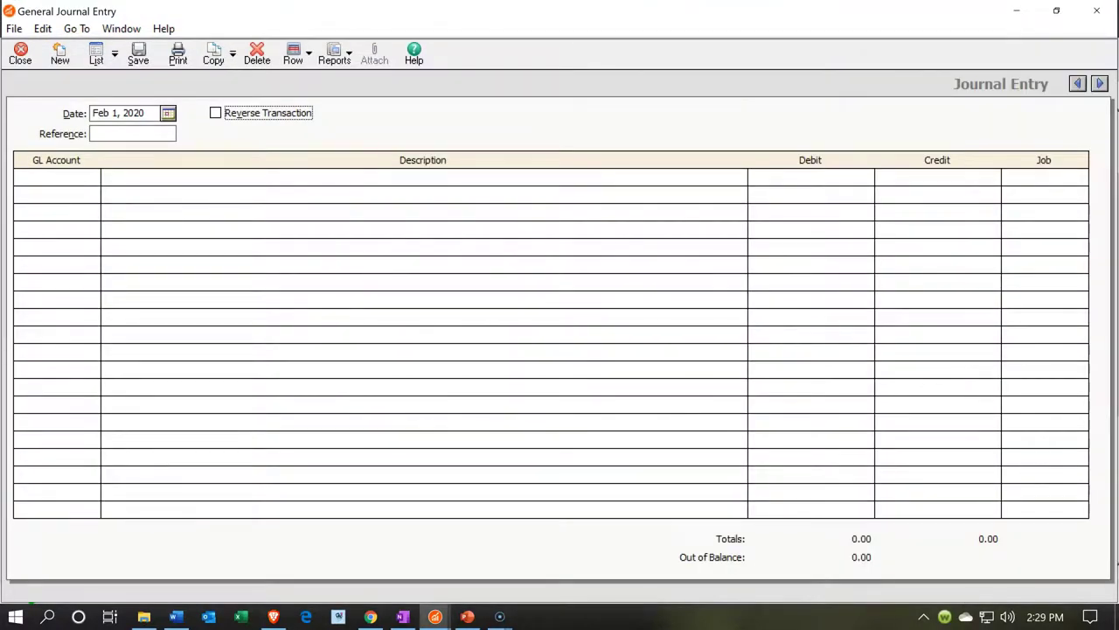
# - Set the GL account of the first journal line to 2500, Current Portion Note 5795
pyautogui.click(309, 261)
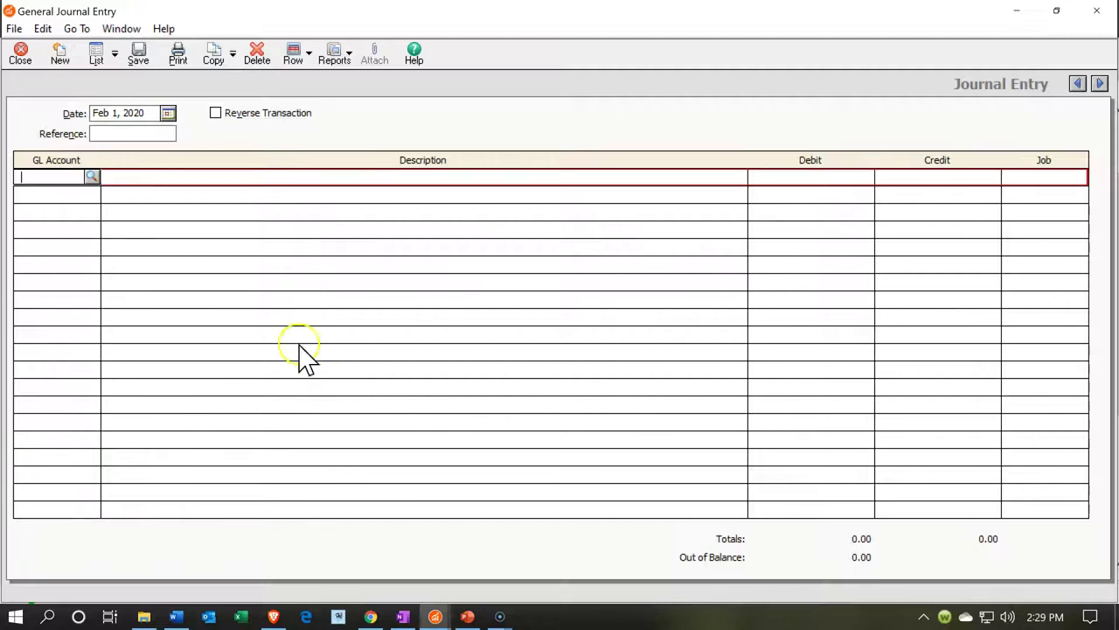
pyautogui.click(91, 177)
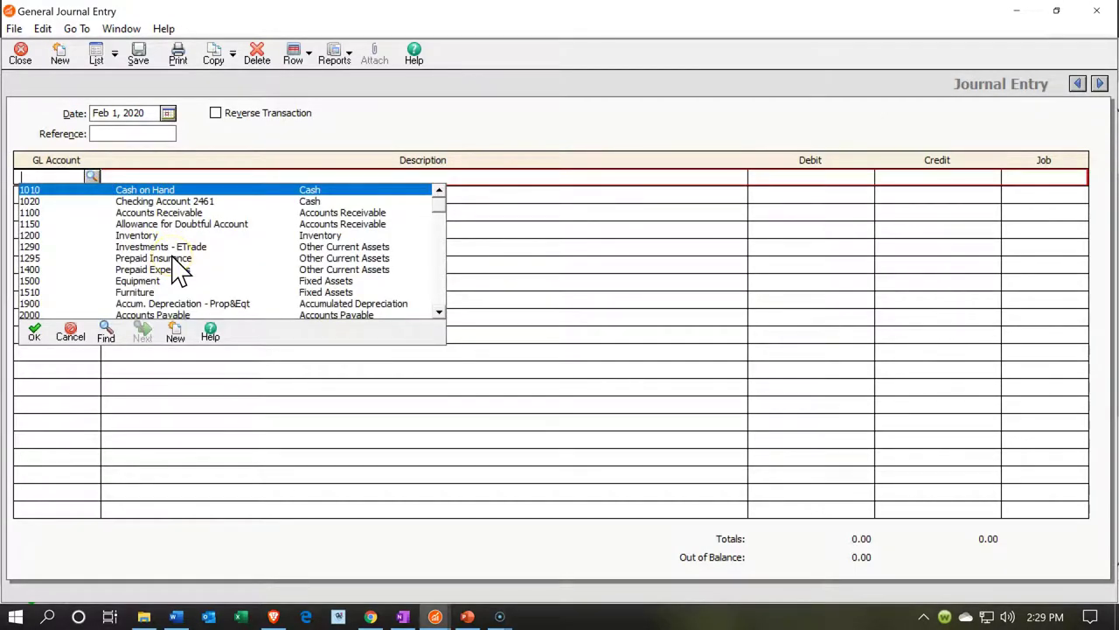
pyautogui.scroll(-3, 322, 267)
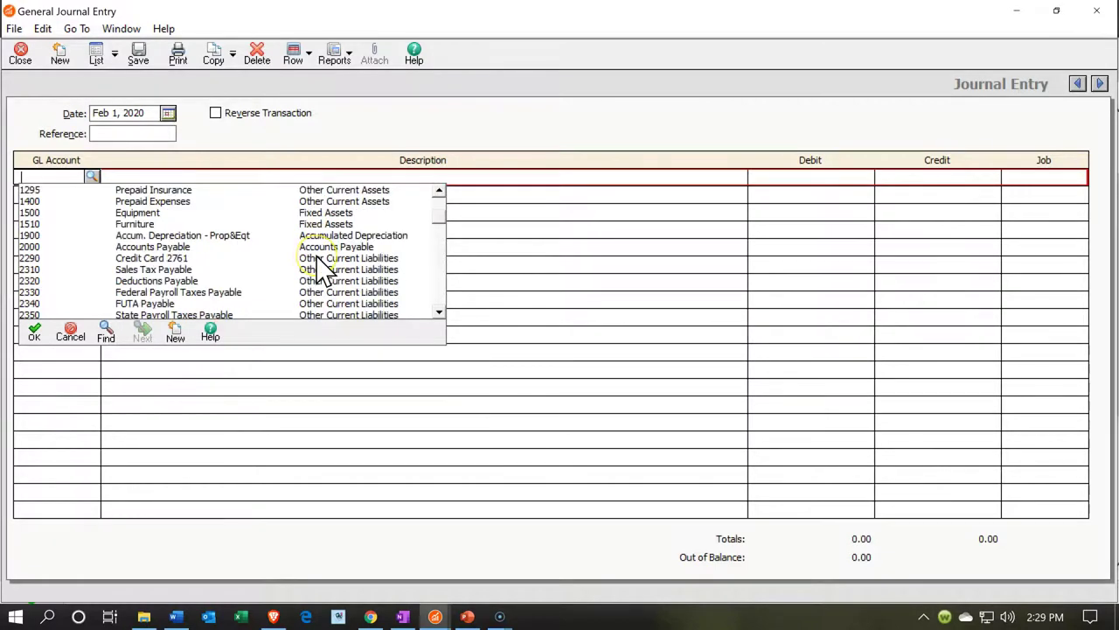
pyautogui.scroll(-1, 322, 267)
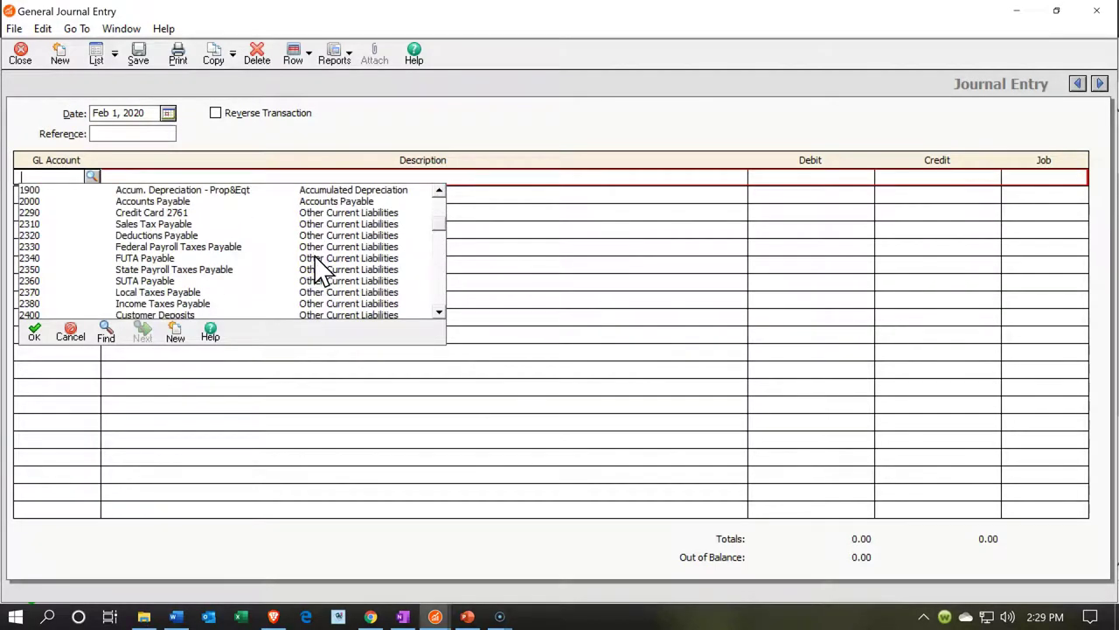
pyautogui.scroll(-2, 234, 292)
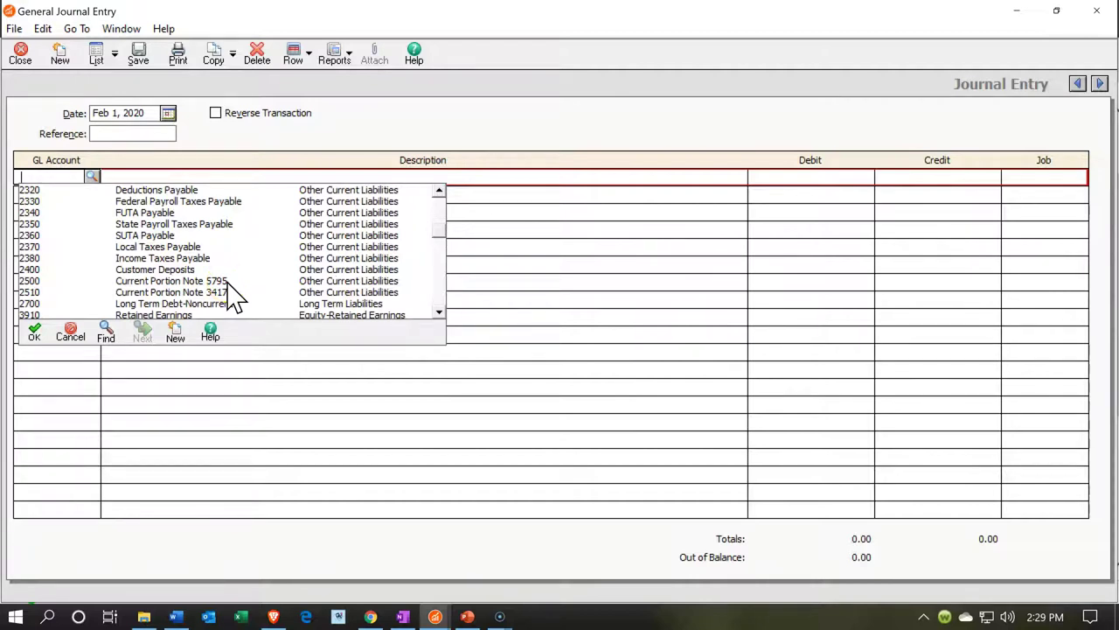
pyautogui.doubleClick(226, 280)
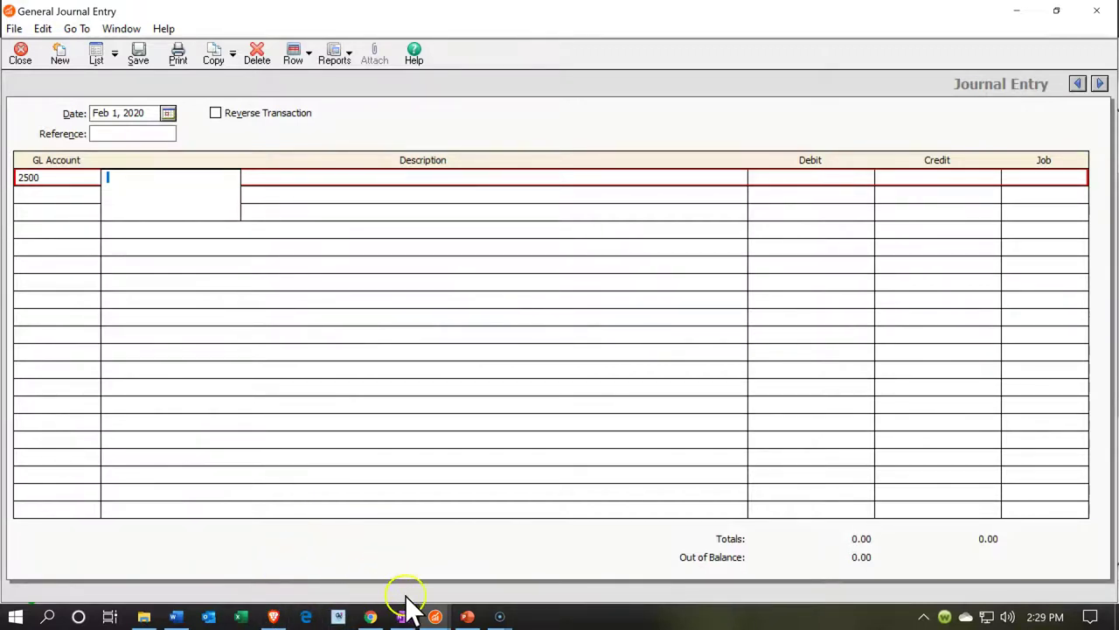
# - Check the current portion note balances on the balance sheet and enter a 50,000 credit on the journal line for account 2500
pyautogui.click(436, 616)
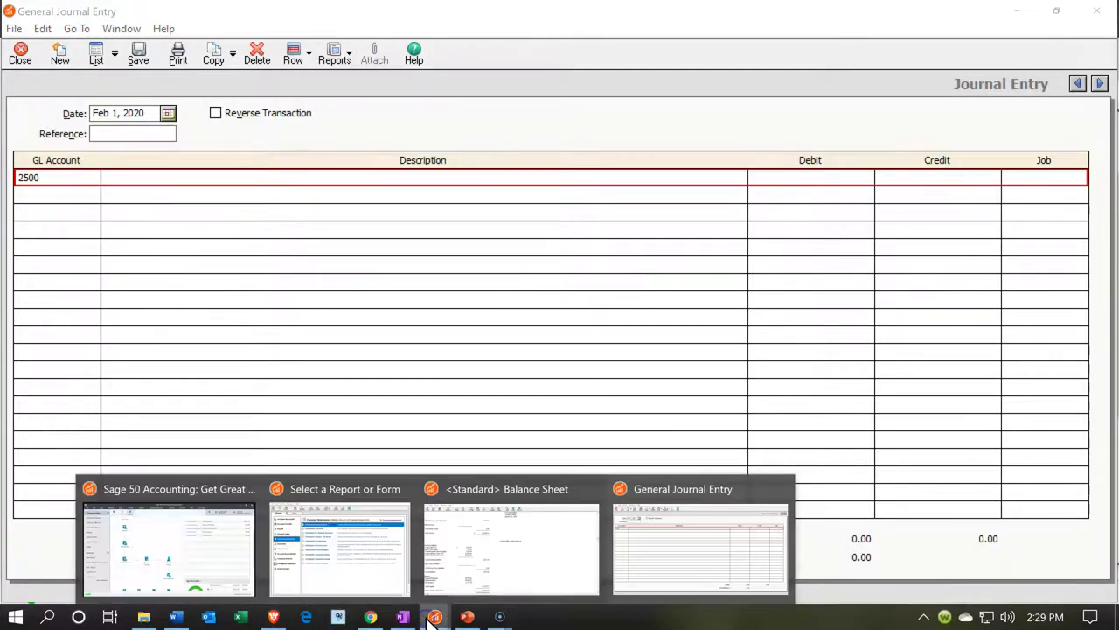
pyautogui.click(563, 551)
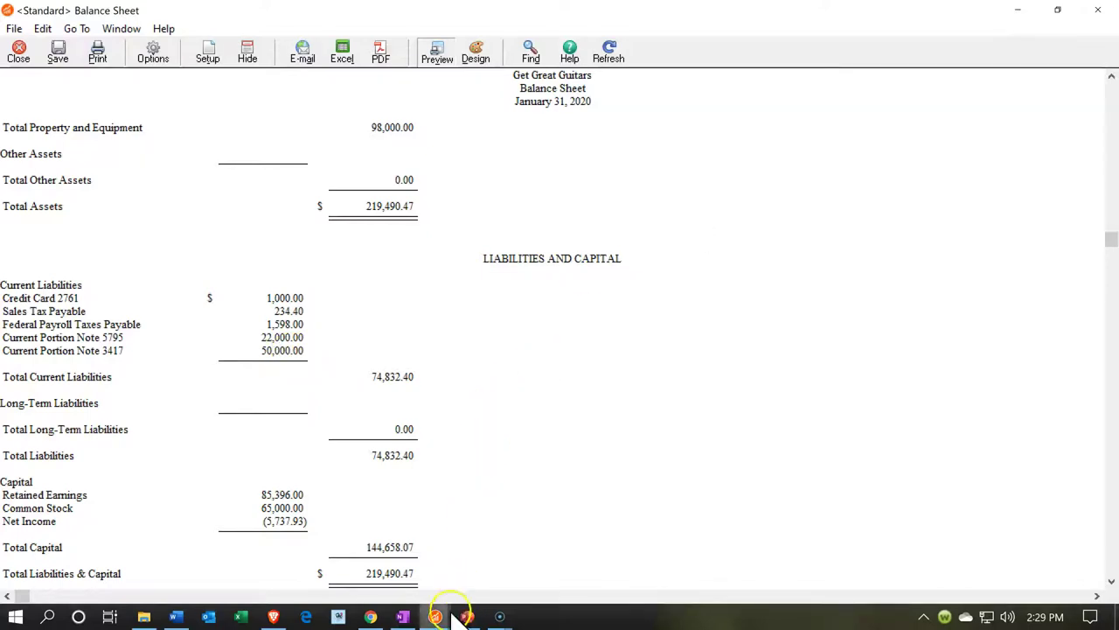
pyautogui.moveTo(433, 610)
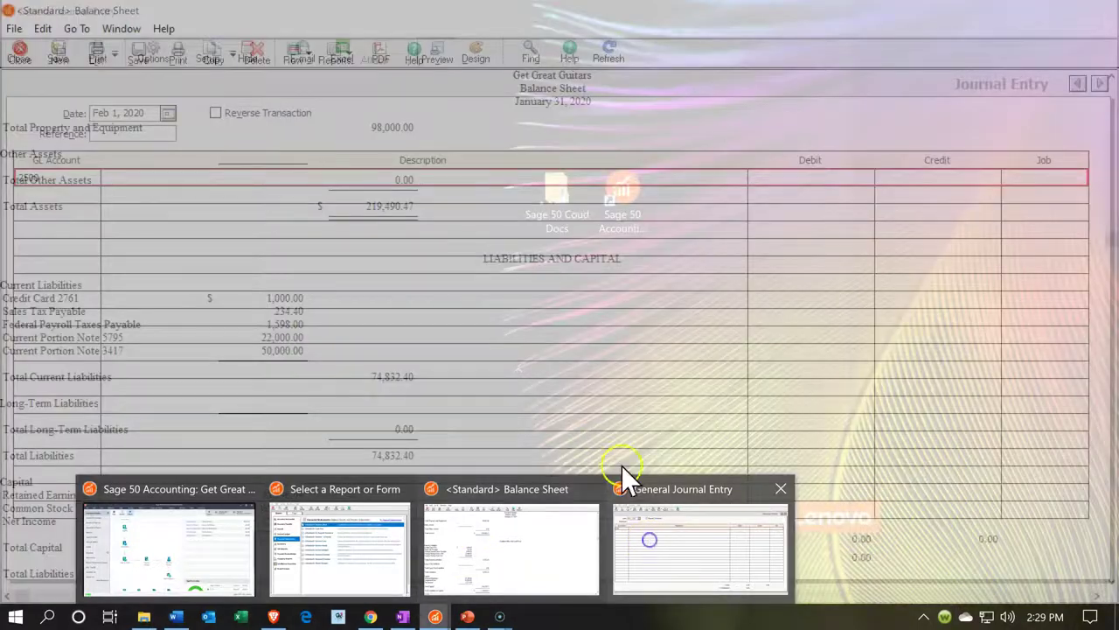
pyautogui.click(651, 538)
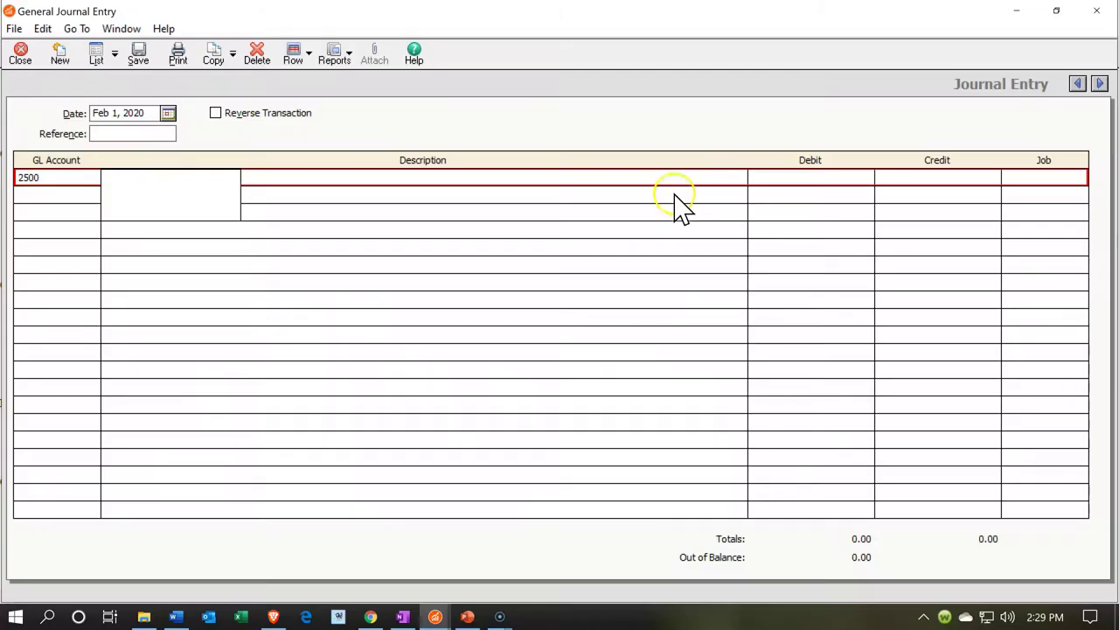
pyautogui.click(861, 179)
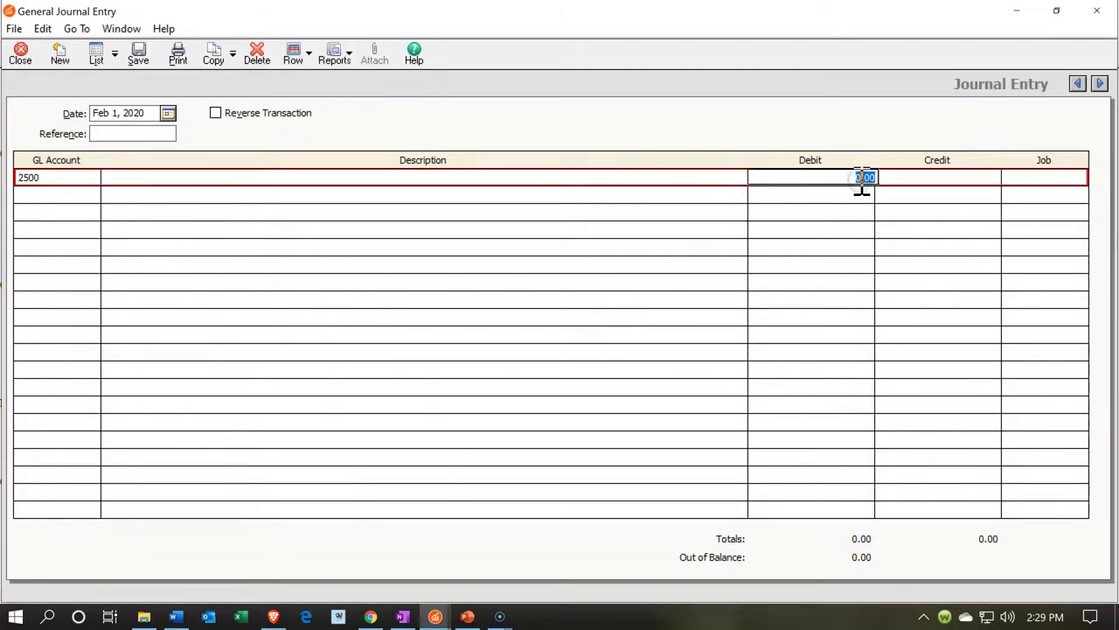
pyautogui.click(919, 179)
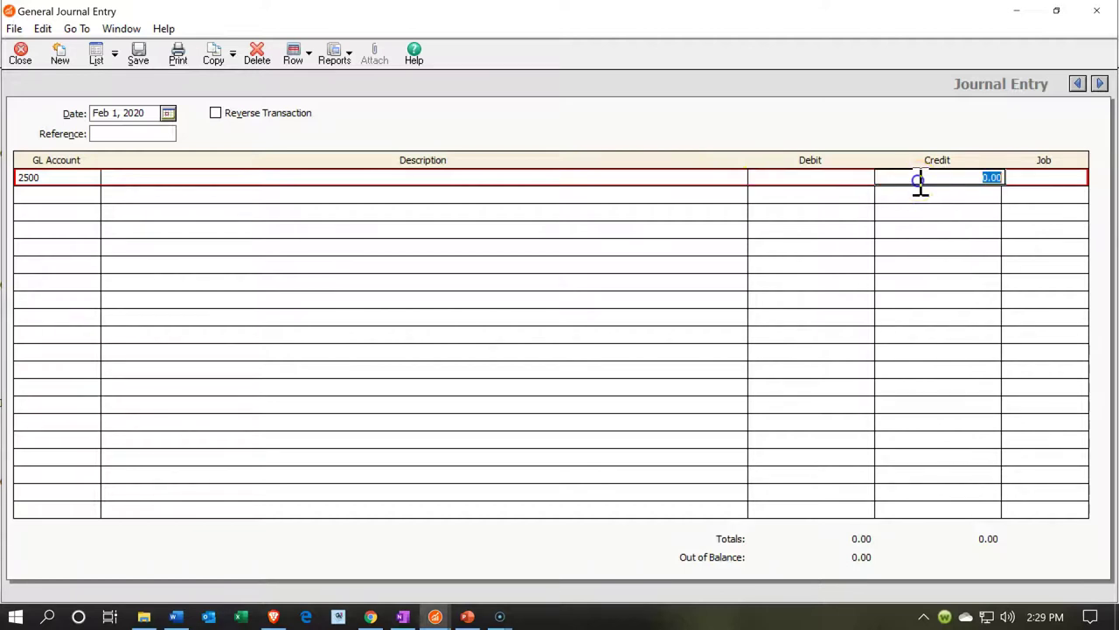
pyautogui.write('50,000')
pyautogui.press('Tab')
pyautogui.press('Tab')
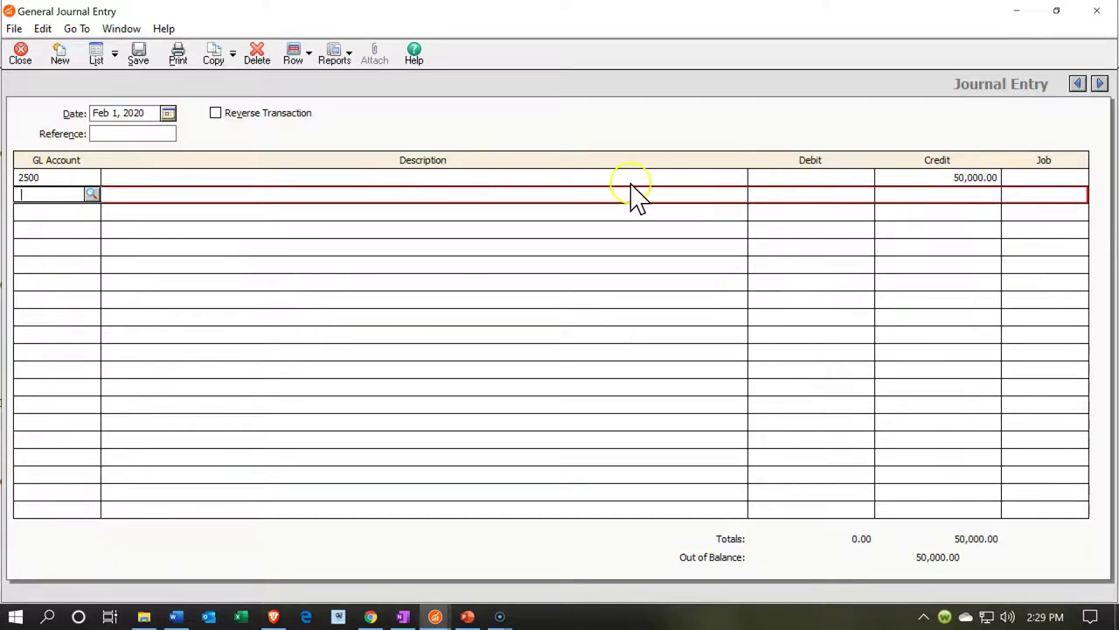
# - Add a second journal line for account 2510, Current Portion Note 3417, with a debit of 50,000
pyautogui.click(91, 193)
pyautogui.scroll(-1, 111, 217)
pyautogui.scroll(-3, 111, 225)
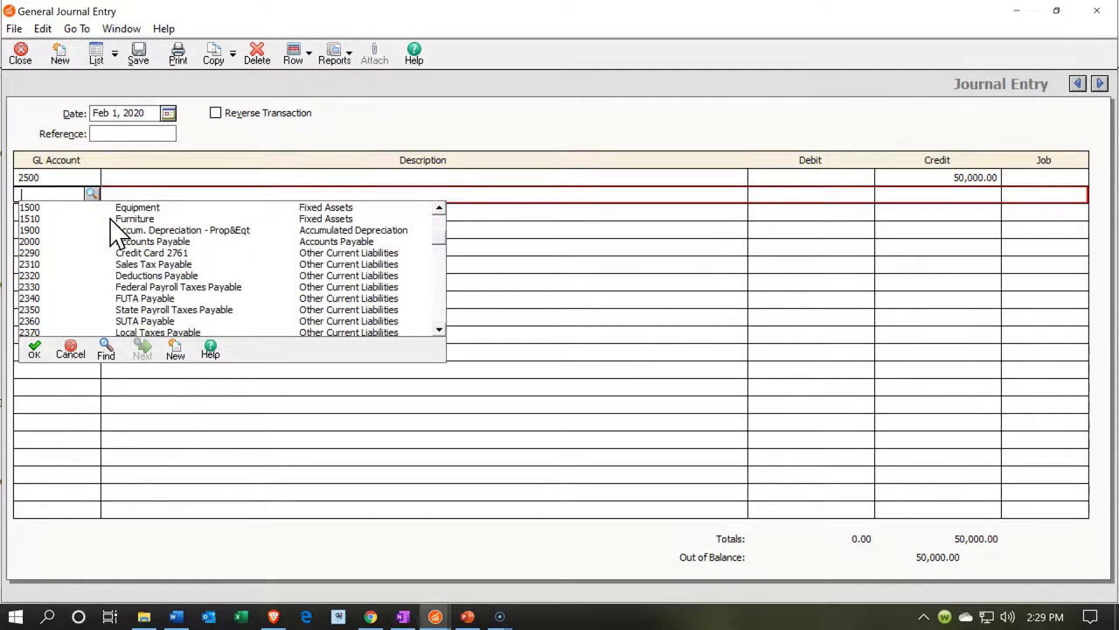
pyautogui.scroll(-3, 111, 229)
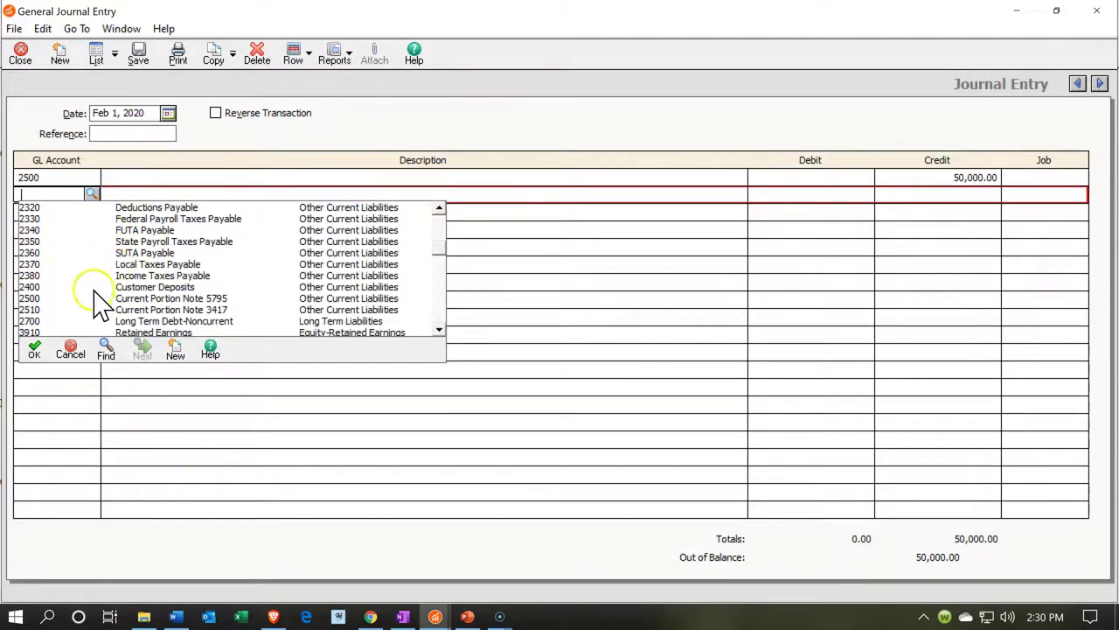
pyautogui.doubleClick(140, 311)
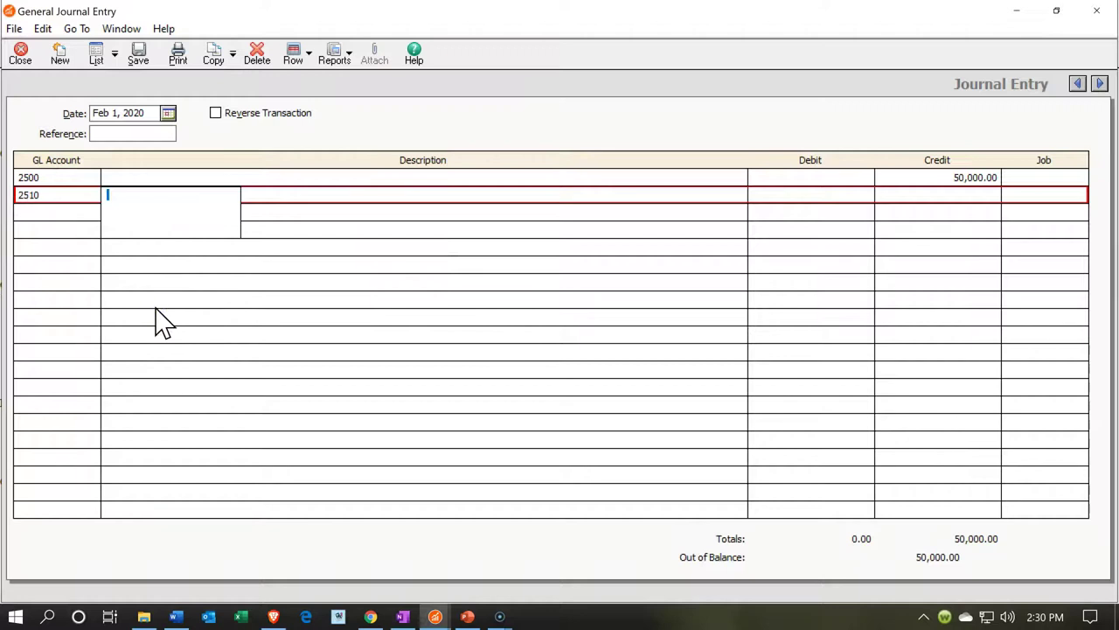
pyautogui.press('Tab')
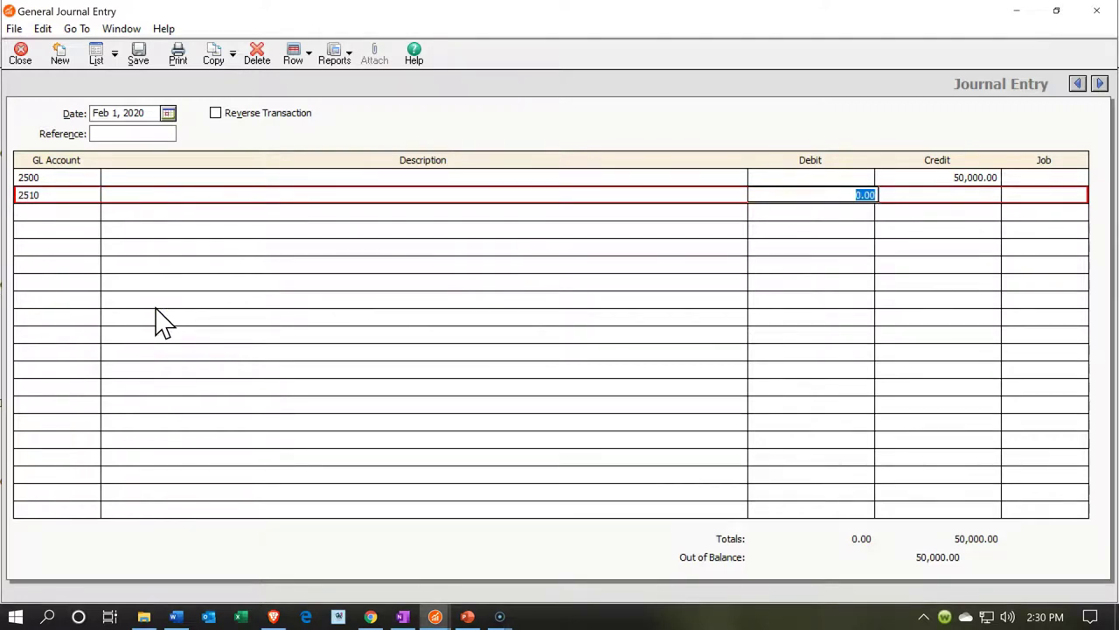
pyautogui.write('50,')
pyautogui.write('0000')
pyautogui.press('Tab')
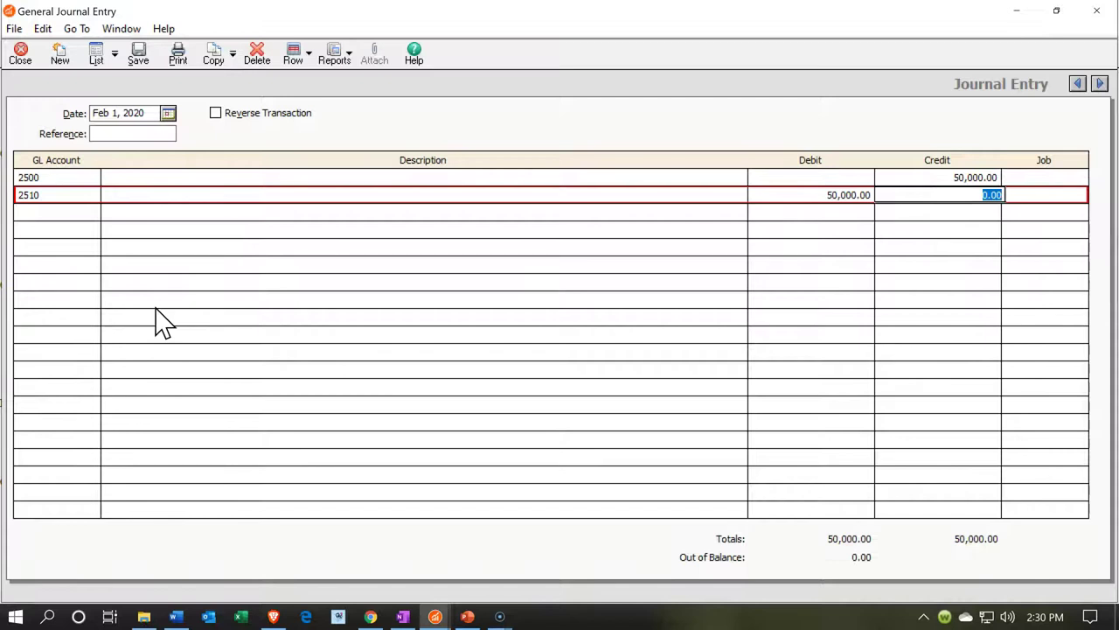
# - Enter the description "Consolidate Loans" on the journal line for account 2500
pyautogui.click(155, 177)
pyautogui.write('Co')
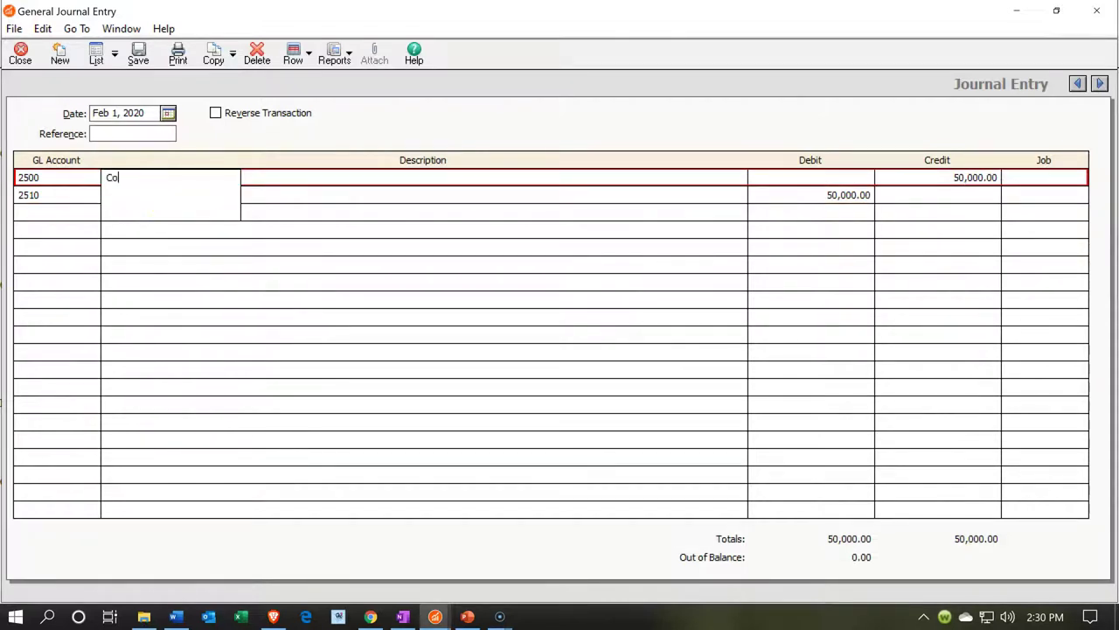
pyautogui.write('nsolidate Loans')
pyautogui.hotkey('shift', 'Left')
pyautogui.hotkey('shift', 'Left')
pyautogui.hotkey('shift', 'Left')
pyautogui.hotkey('shift', 'Left')
pyautogui.hotkey('shift', 'Left')
pyautogui.hotkey('shift', 'Left')
pyautogui.hotkey('shift', 'Left')
pyautogui.hotkey('shift', 'Left')
pyautogui.hotkey('shift', 'Left')
pyautogui.hotkey('shift', 'Left')
pyautogui.hotkey('shift', 'Left')
pyautogui.hotkey('shift', 'Left')
pyautogui.hotkey('shift', 'Left')
pyautogui.hotkey('shift', 'Left')
pyautogui.hotkey('shift', 'Left')
pyautogui.hotkey('shift', 'Left')
pyautogui.hotkey('shift', 'Left')
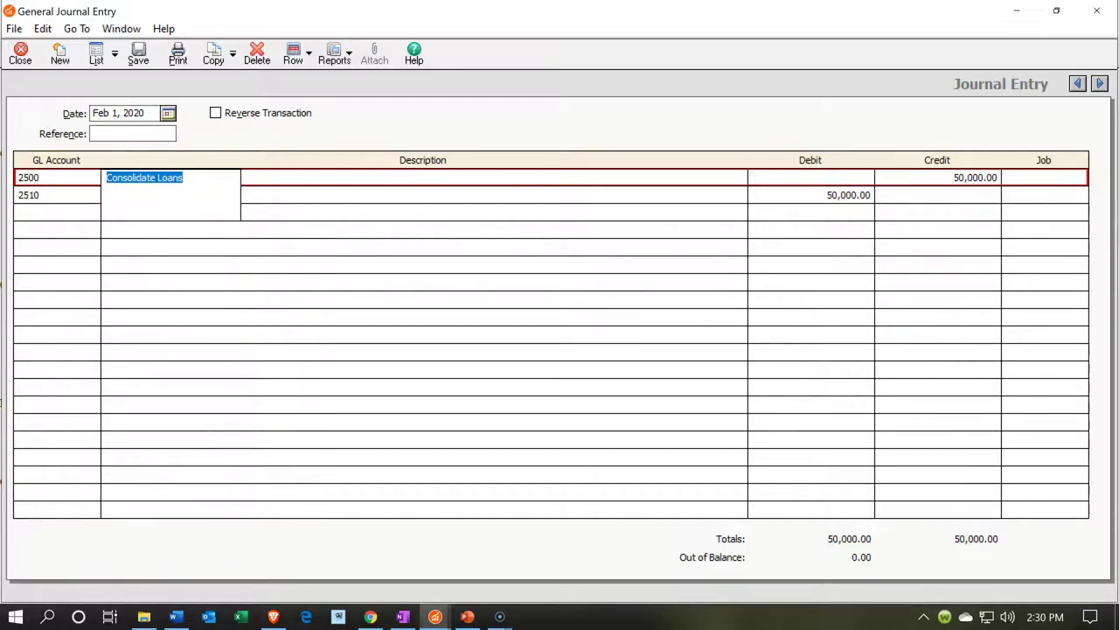
pyautogui.press('Right')
pyautogui.press('Tab')
pyautogui.press('Tab')
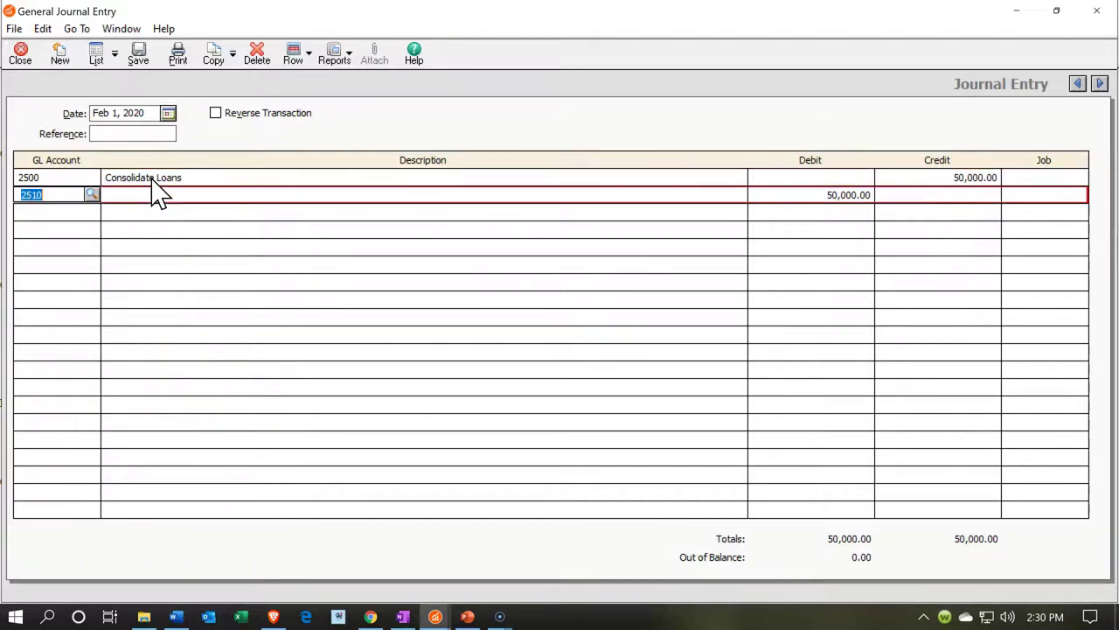
# - Repeat the description "Consolidate Loans" on the journal line for account 2510
pyautogui.press('Tab')
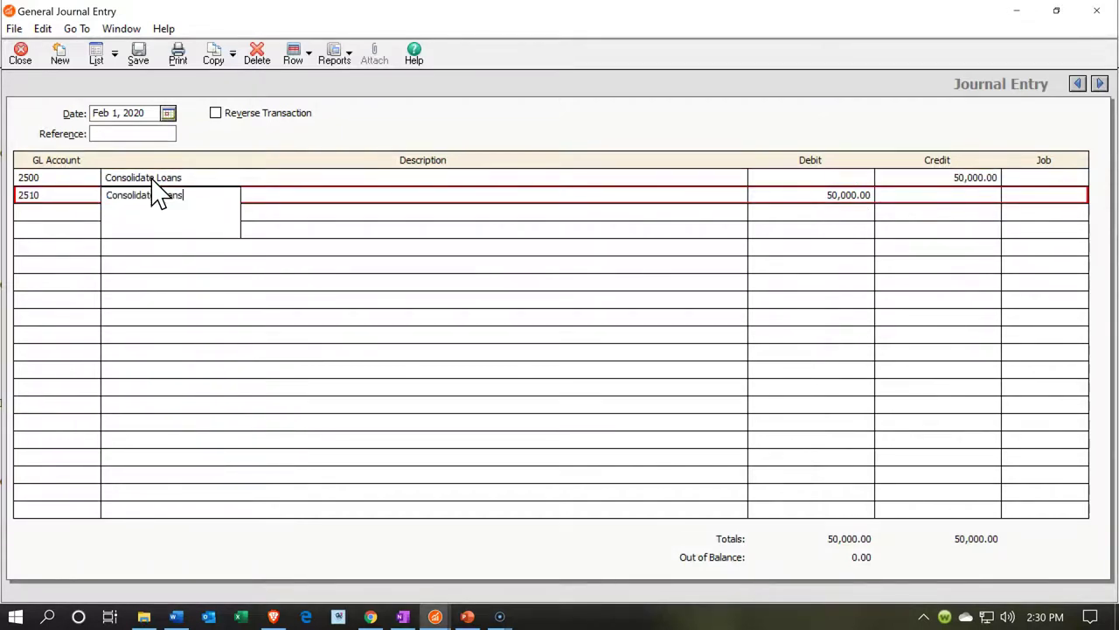
pyautogui.press('Tab')
pyautogui.click(99, 210)
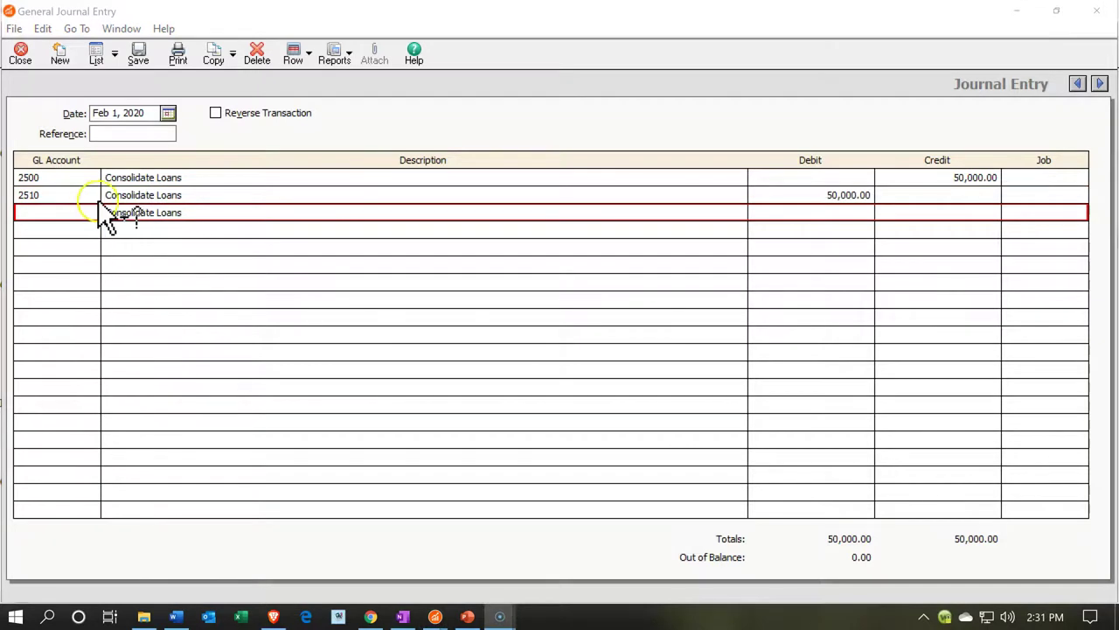
# - Check which account 2510 refers to in the account list of the second journal line
pyautogui.click(83, 196)
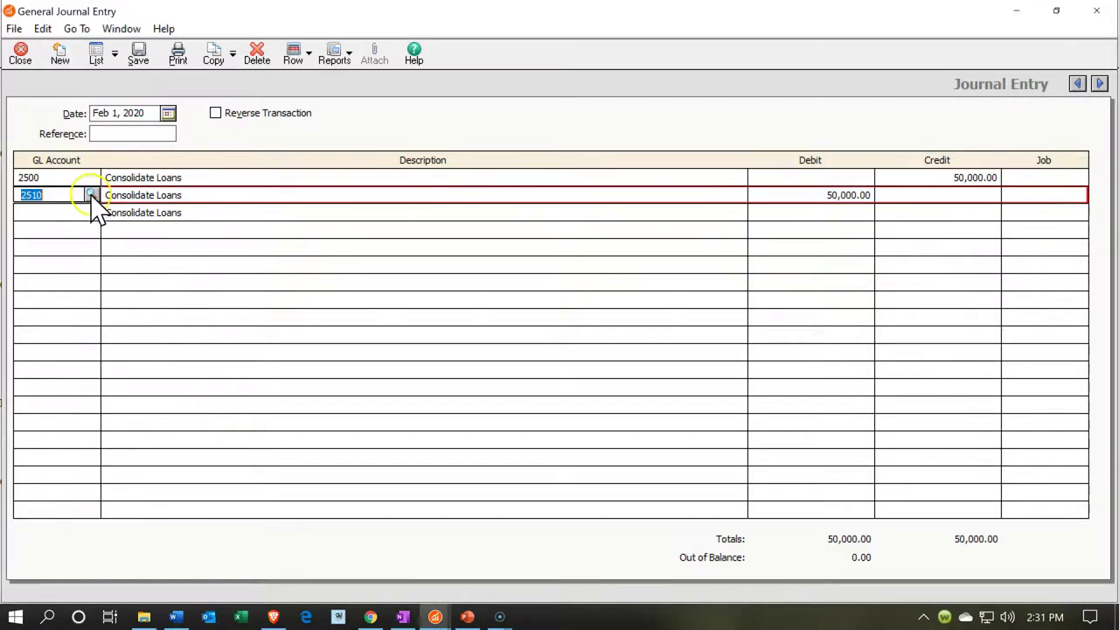
pyautogui.click(91, 194)
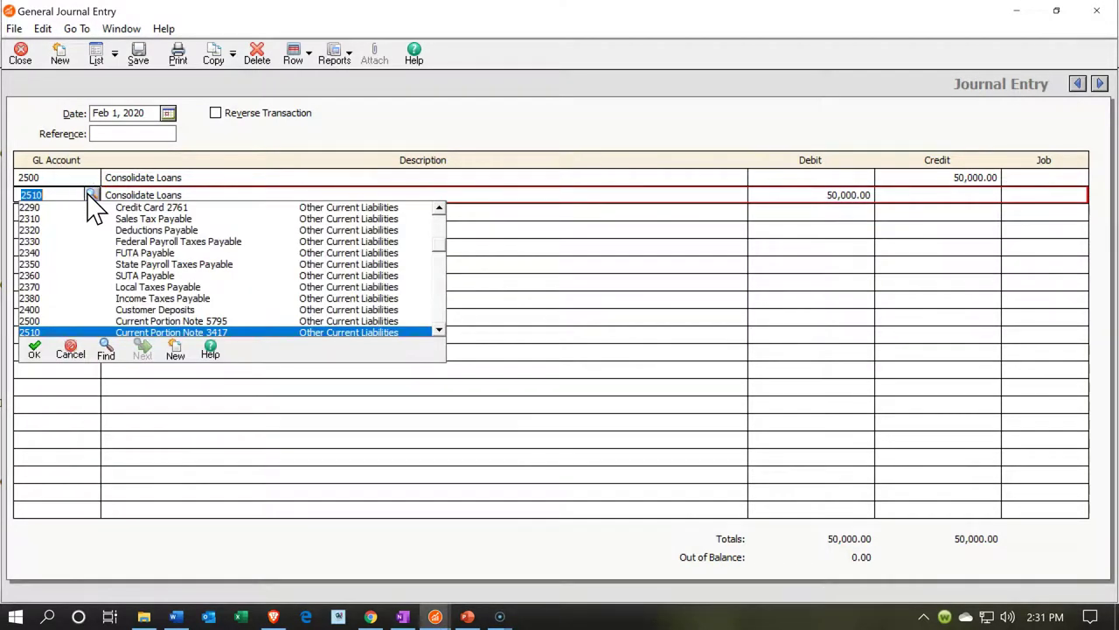
pyautogui.click(91, 194)
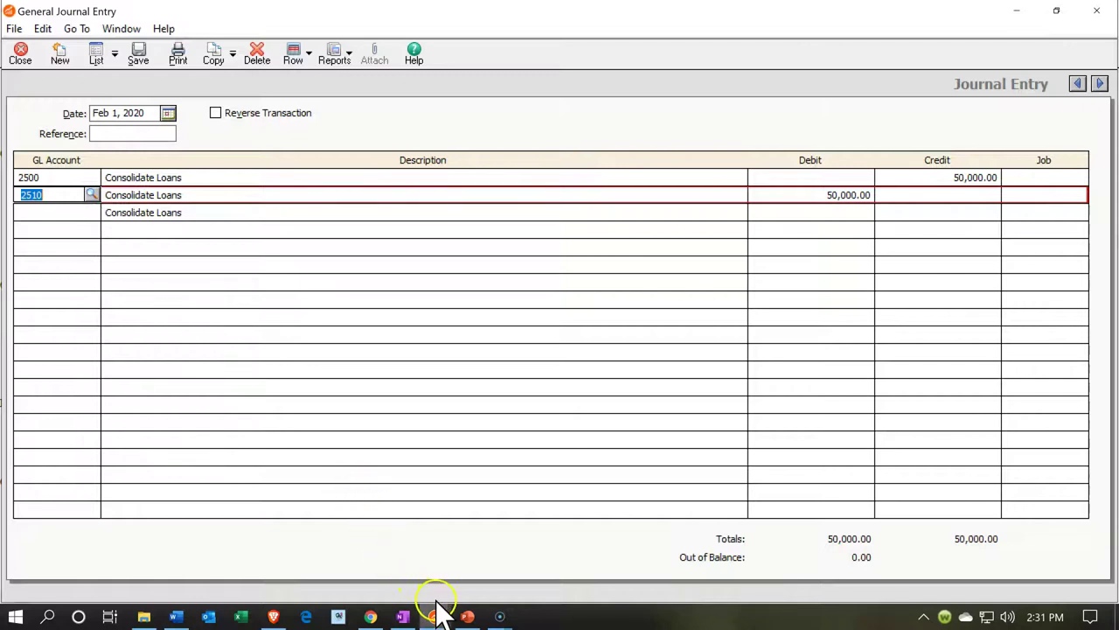
# - Save the journal entry and refresh the January 31, 2020 balance sheet to review its current liabilities
pyautogui.moveTo(435, 614)
pyautogui.moveTo(555, 584)
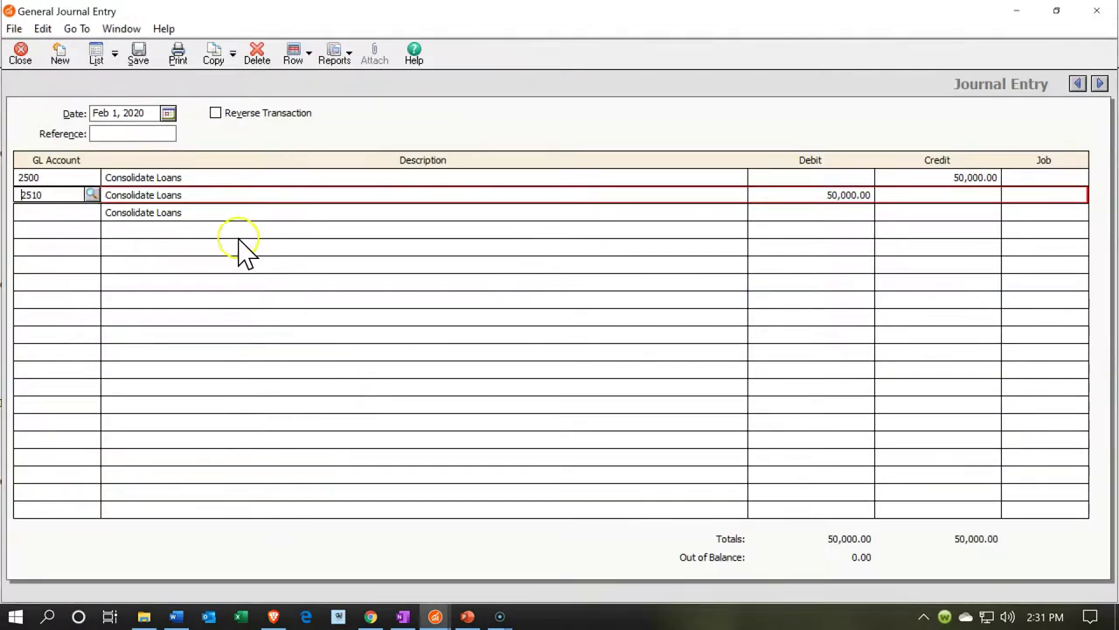
pyautogui.click(137, 63)
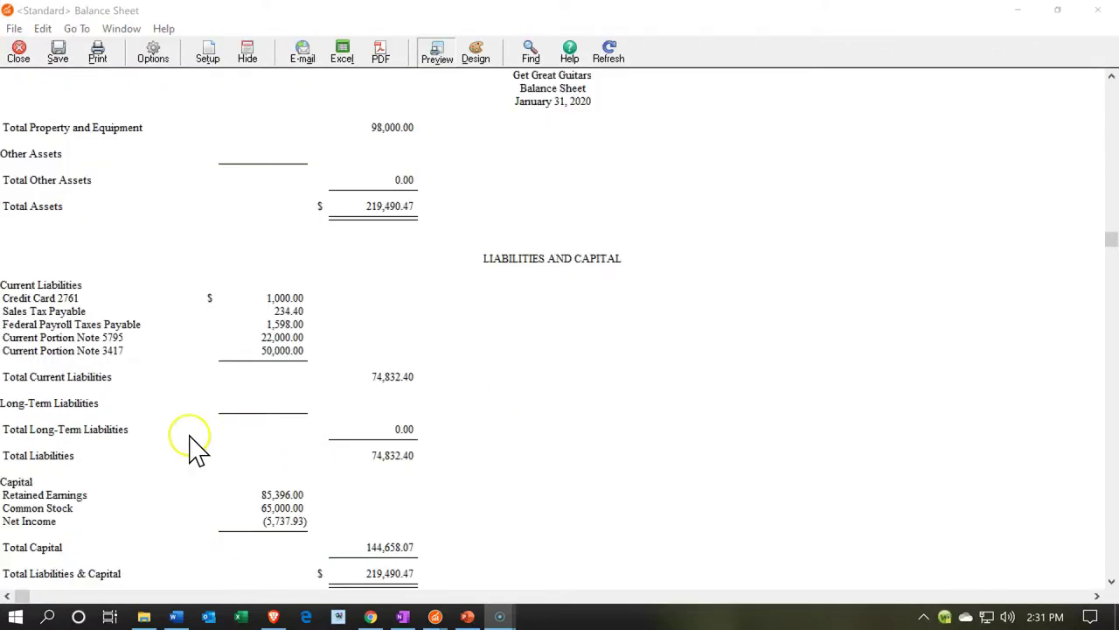
pyautogui.doubleClick(194, 446)
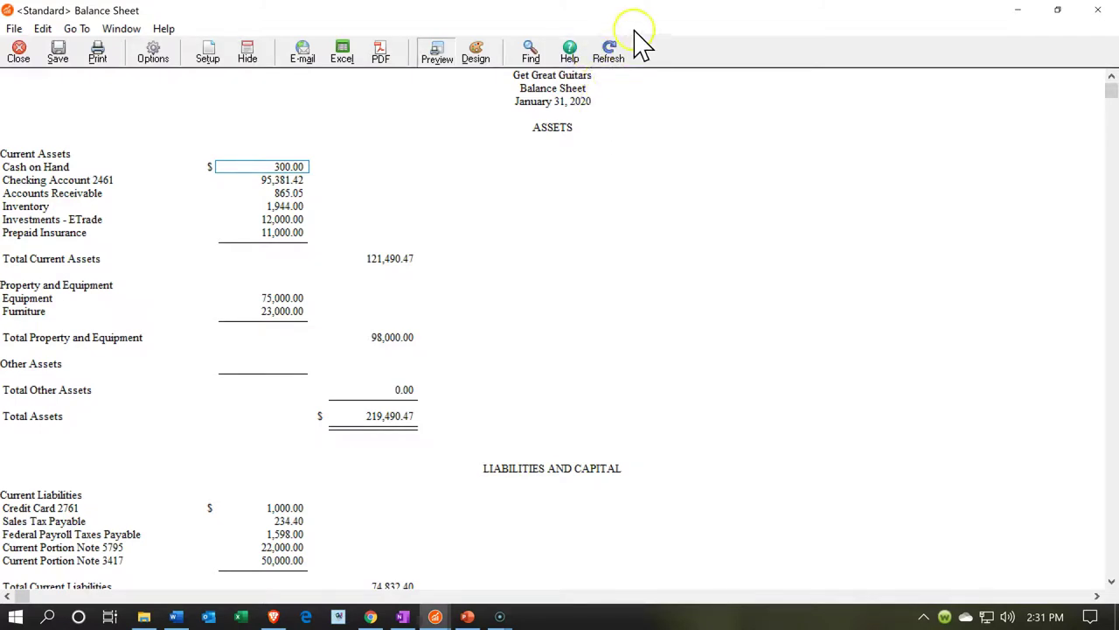
pyautogui.click(609, 53)
pyautogui.scroll(-1, 372, 241)
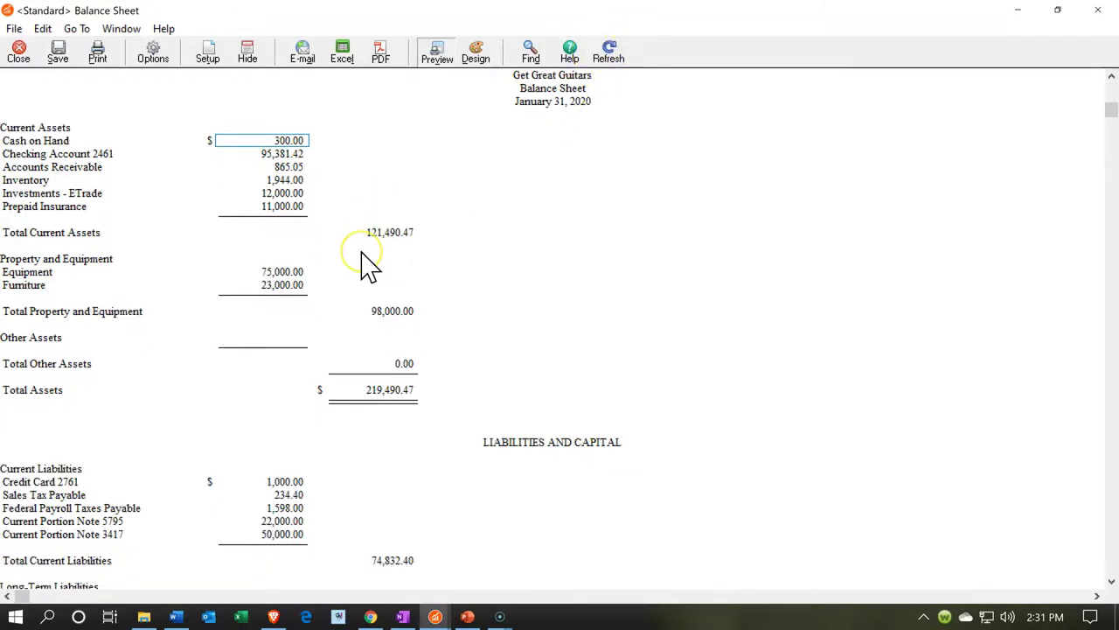
pyautogui.scroll(-4, 367, 263)
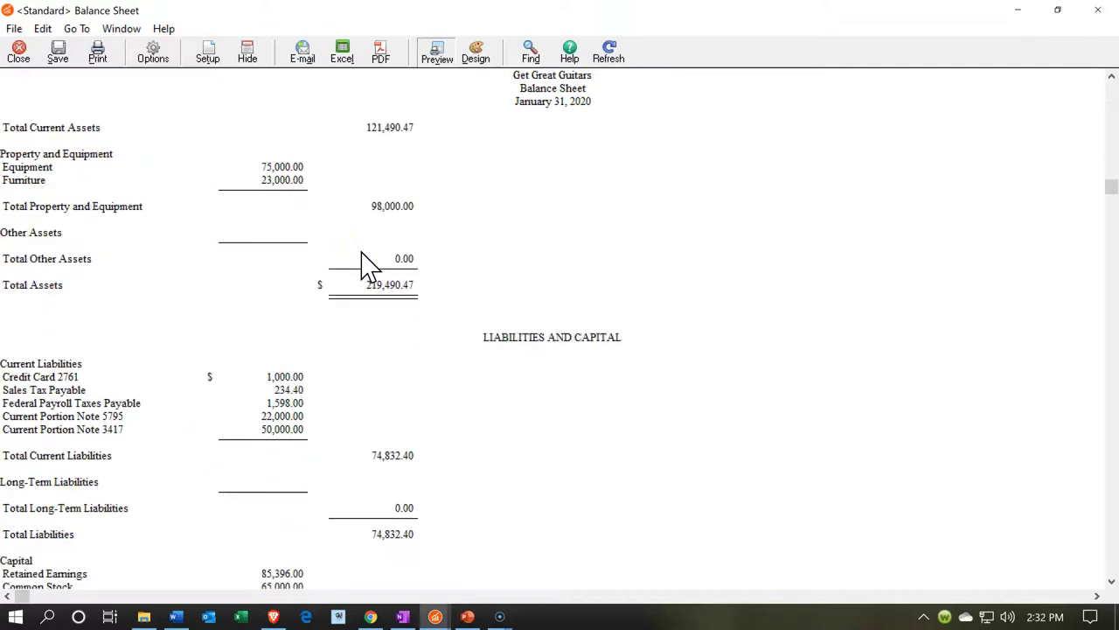
pyautogui.scroll(5, 367, 262)
pyautogui.click(274, 603)
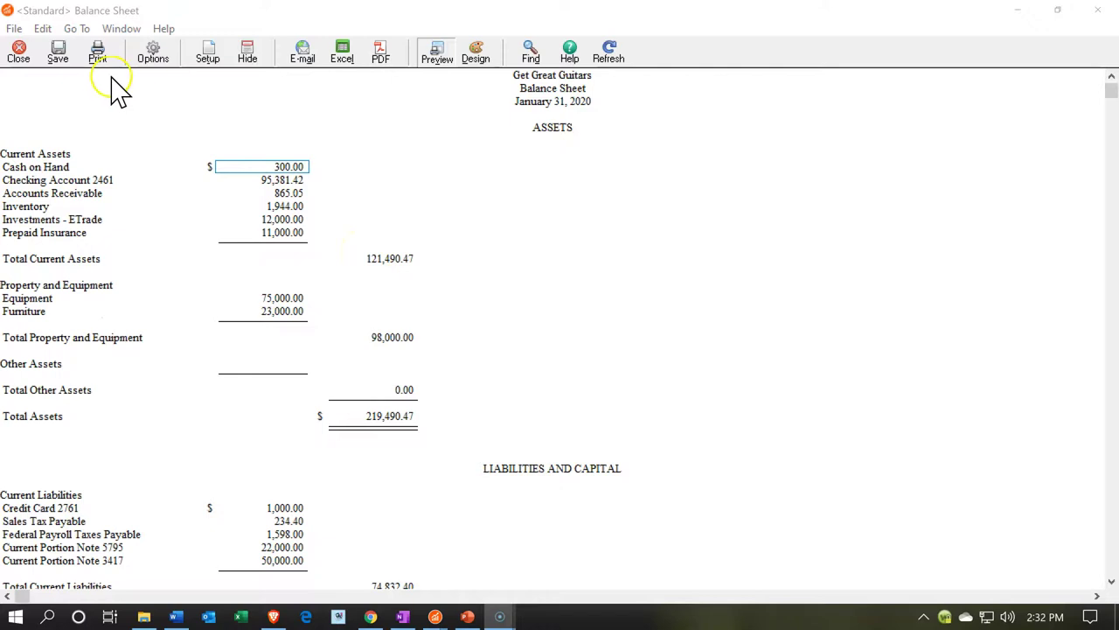
# - Set the balance sheet's range from Period 2 (2/1/20) to Period 2 (2/29/20)
pyautogui.click(153, 52)
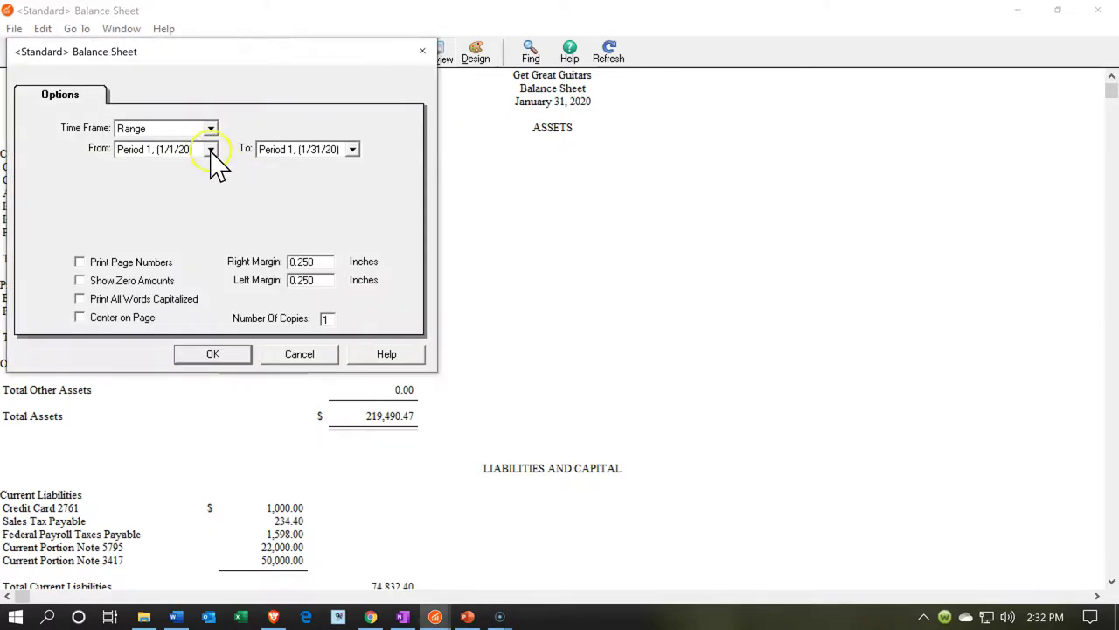
pyautogui.click(210, 151)
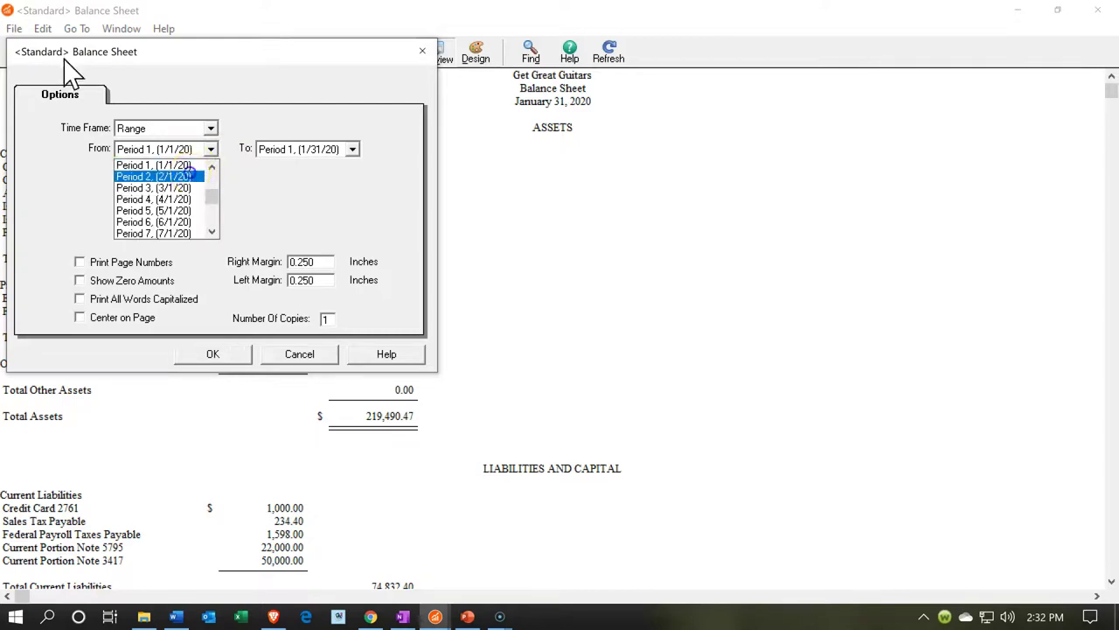
pyautogui.click(188, 172)
pyautogui.click(352, 153)
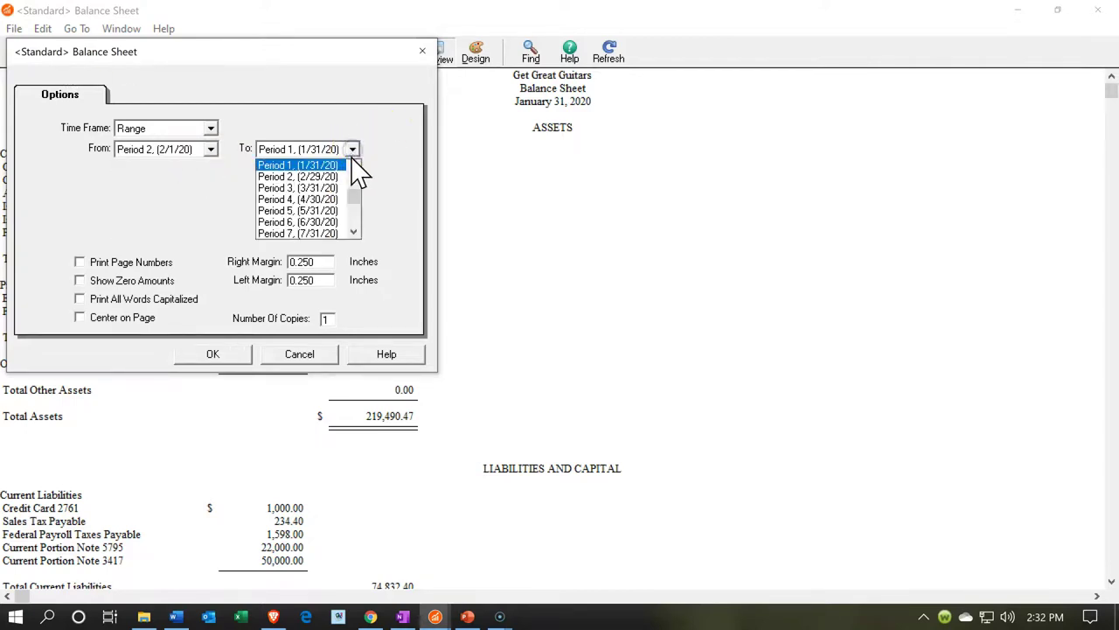
pyautogui.click(334, 176)
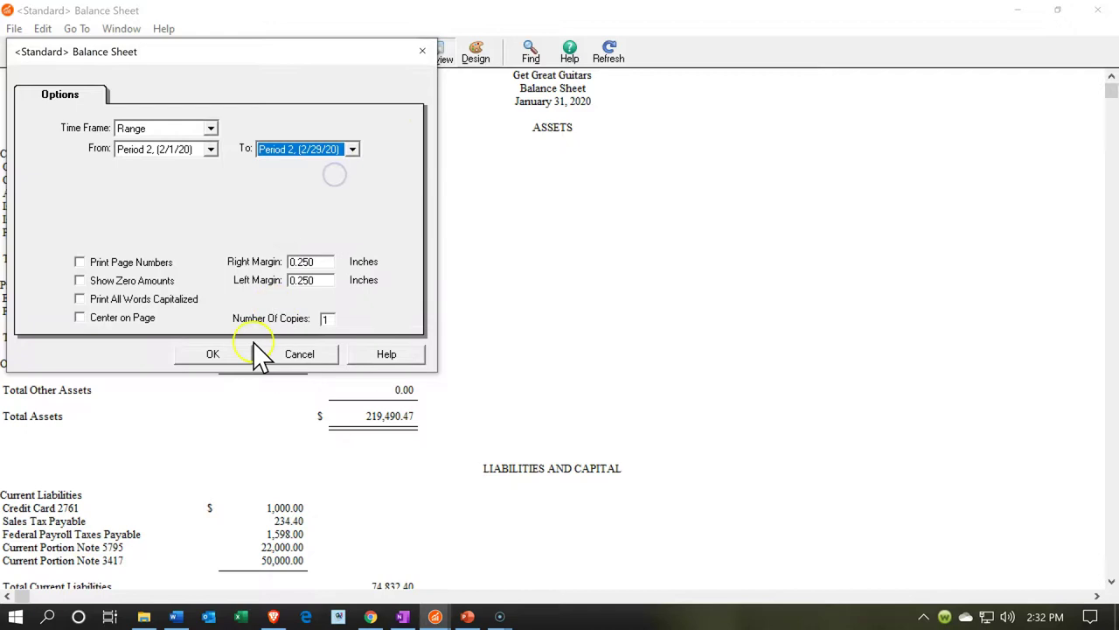
pyautogui.click(242, 354)
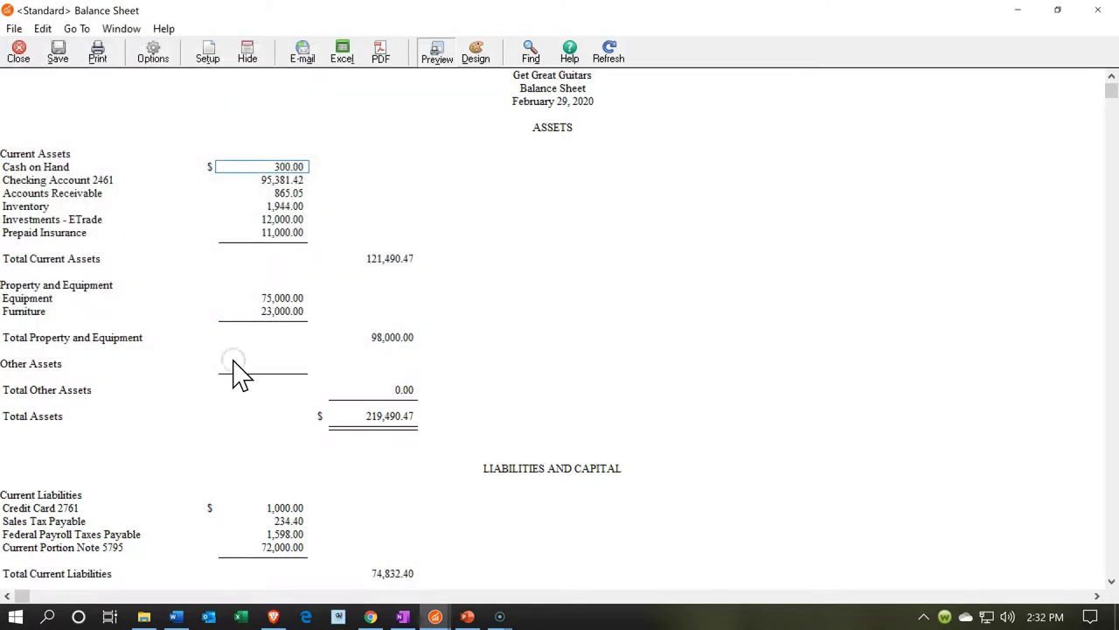
# - Drill down from Current Portion Note 5795 through the general ledger to the Consolidate Loans entry, and return to the balance sheet
pyautogui.scroll(-1, 241, 376)
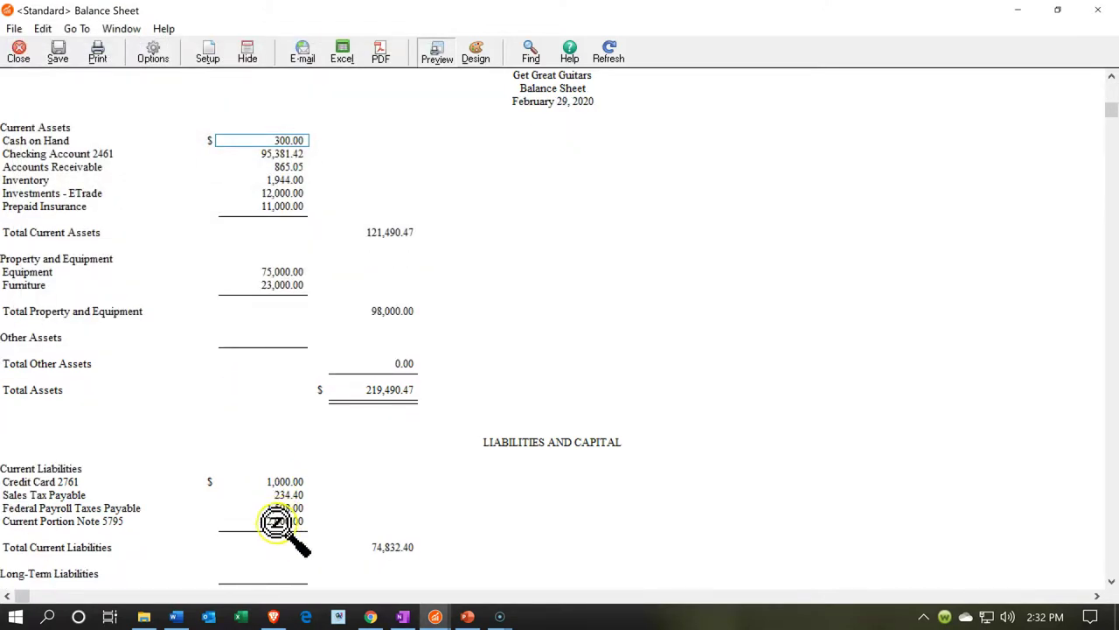
pyautogui.doubleClick(275, 522)
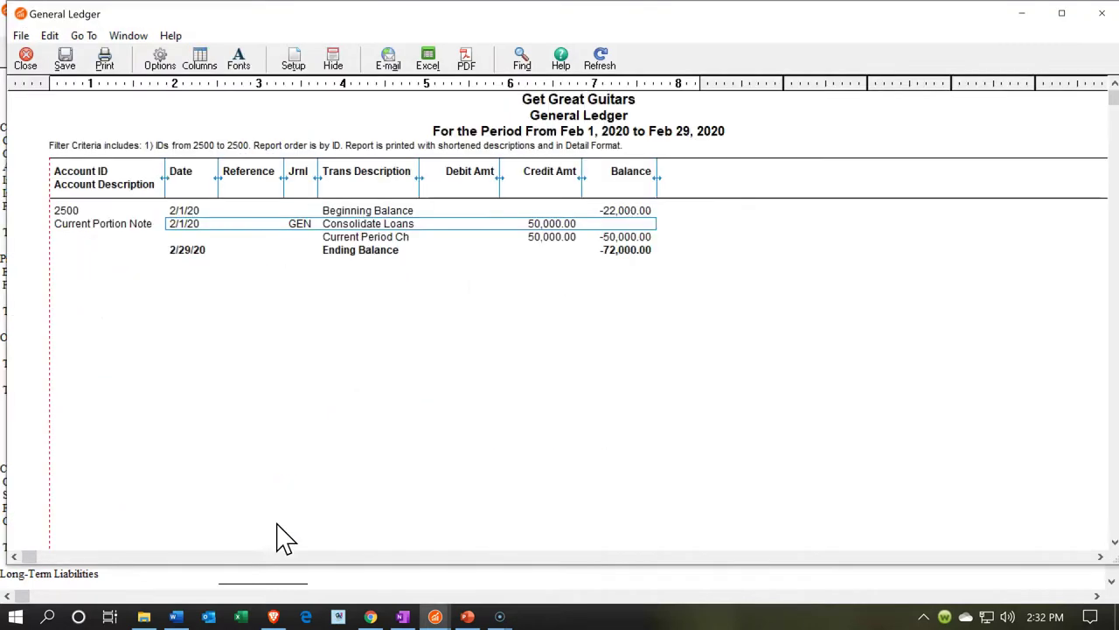
pyautogui.doubleClick(515, 224)
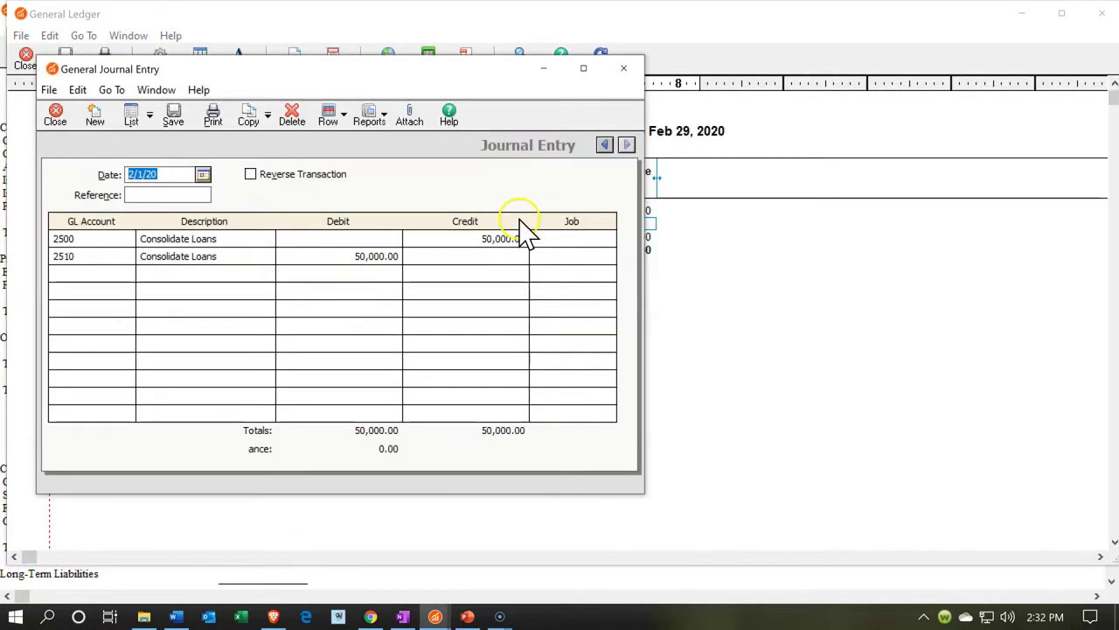
pyautogui.click(624, 68)
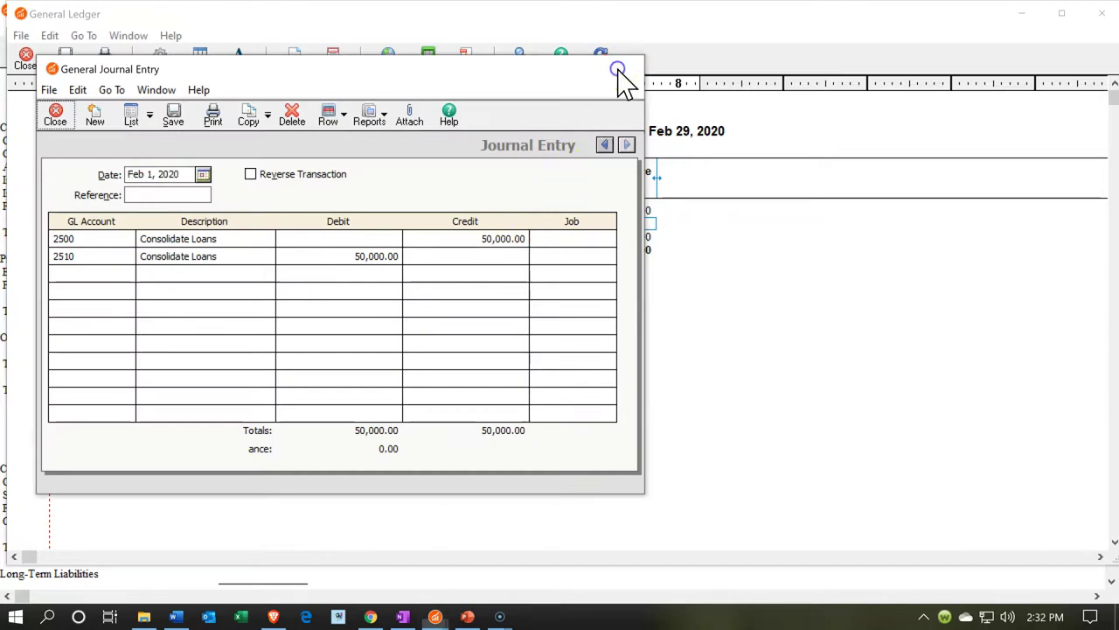
pyautogui.click(1098, 14)
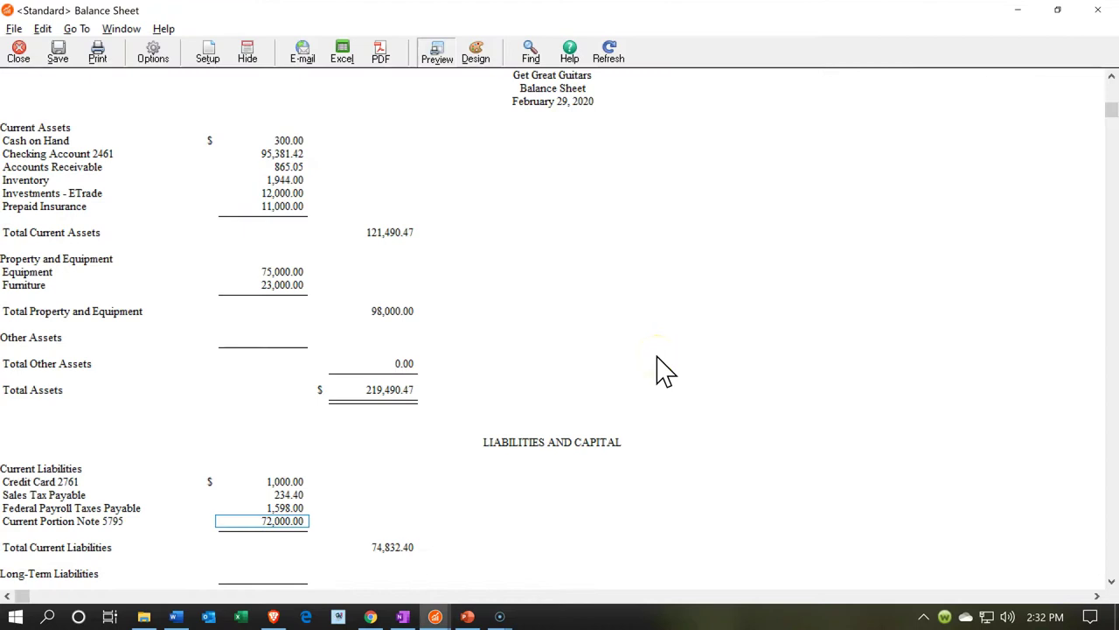
# - Turn on Show Zero Amounts for the February balance sheet
pyautogui.click(336, 430)
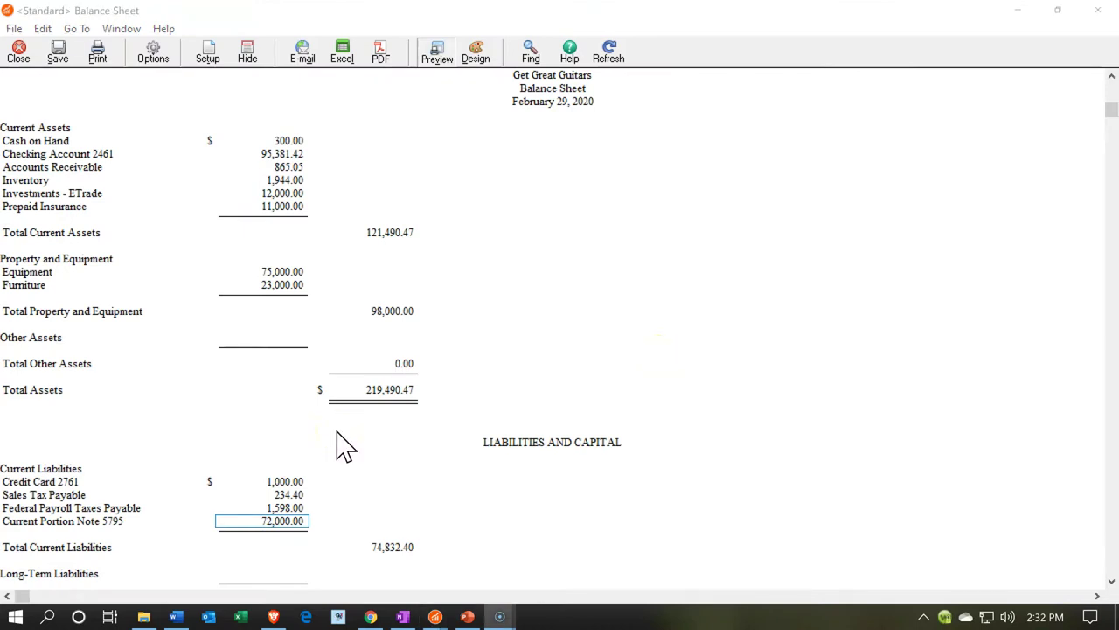
pyautogui.click(140, 57)
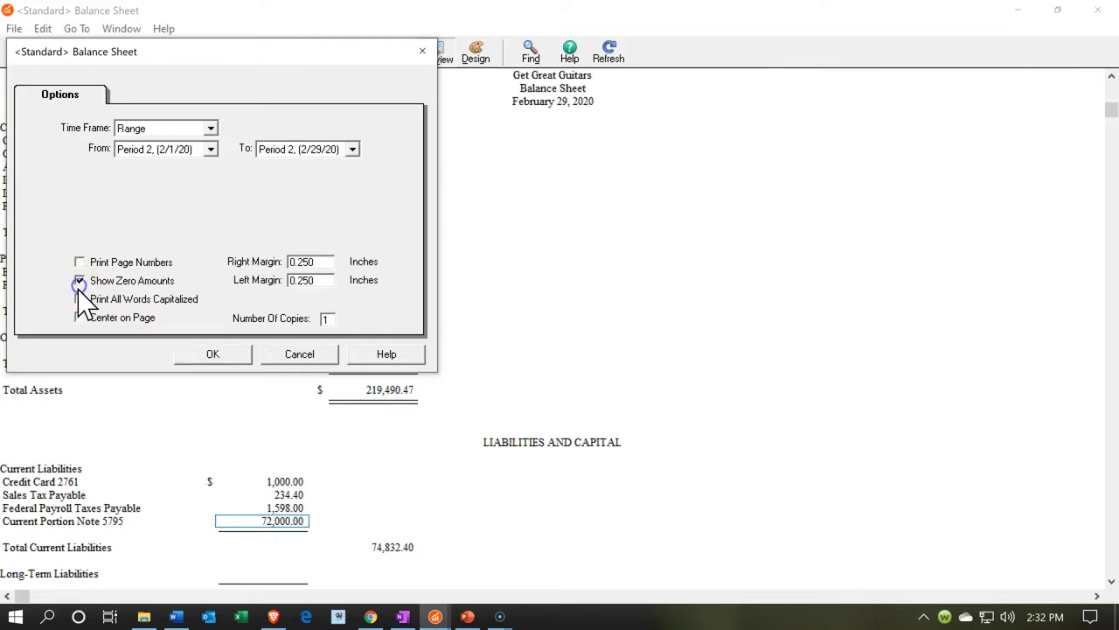
pyautogui.click(206, 357)
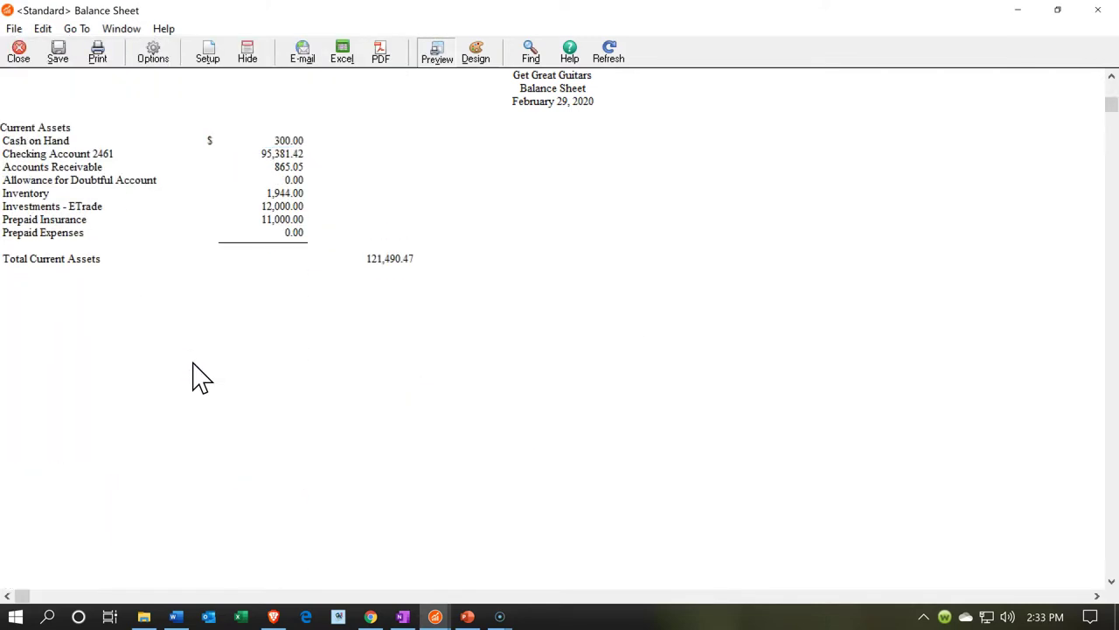
# - Review the general ledger detail behind Current Portion Note 3417 from the balance sheet, and close the ledger
pyautogui.scroll(-2, 201, 376)
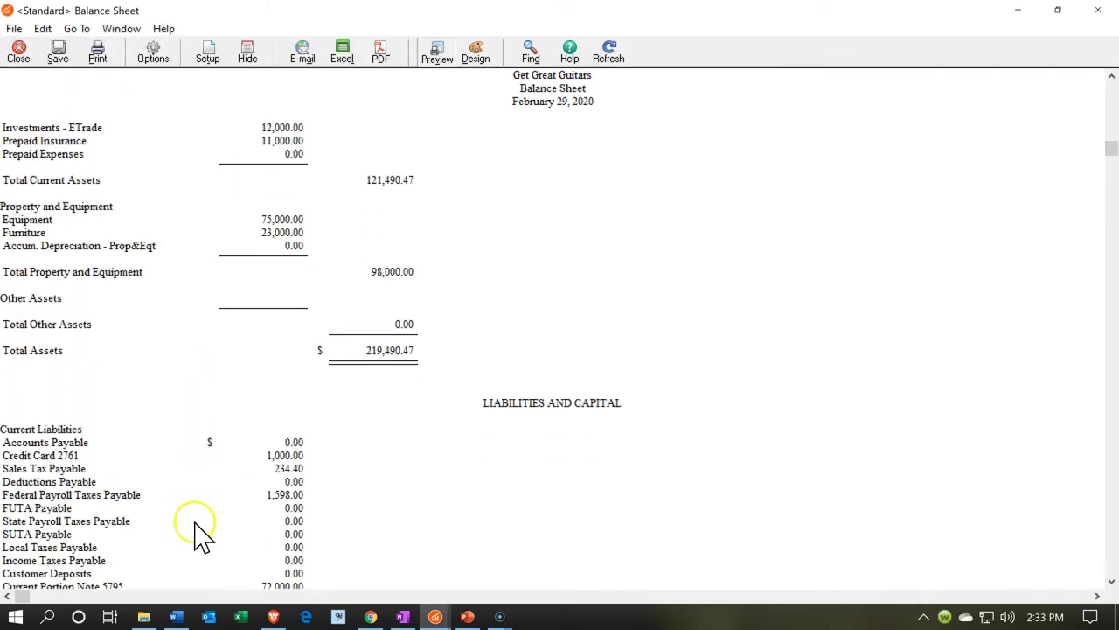
pyautogui.scroll(-3, 196, 530)
pyautogui.click(292, 496)
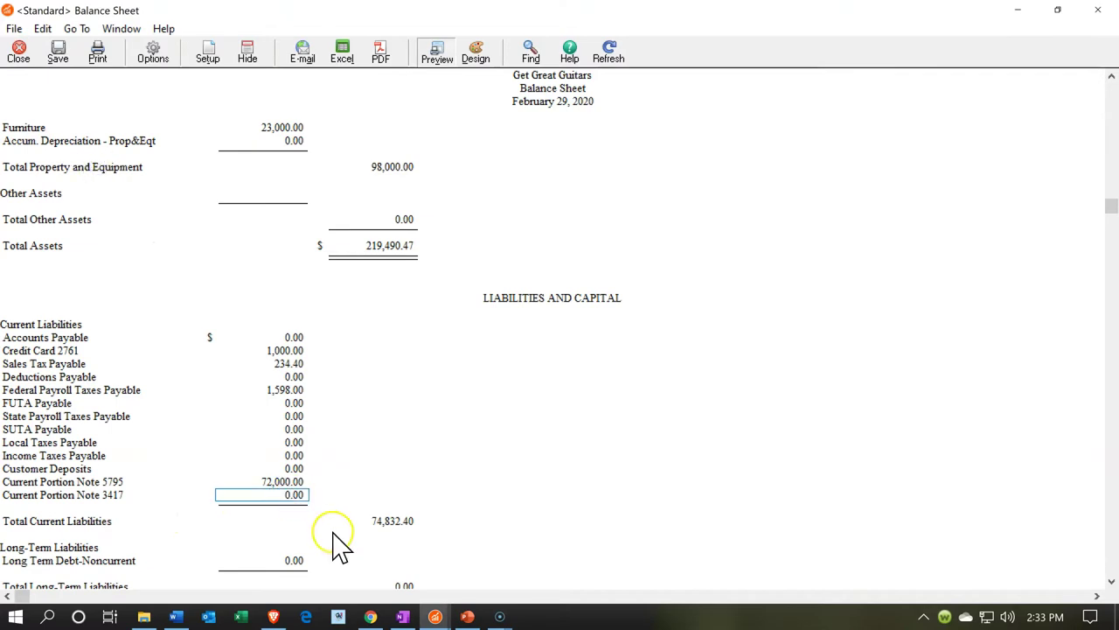
pyautogui.doubleClick(296, 495)
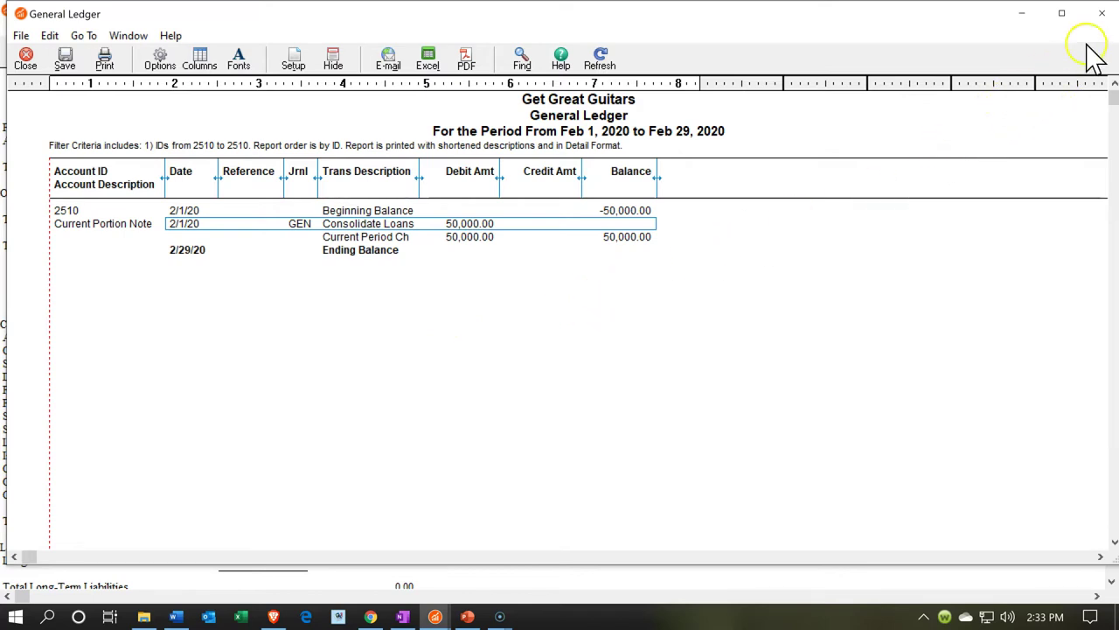
pyautogui.click(1102, 13)
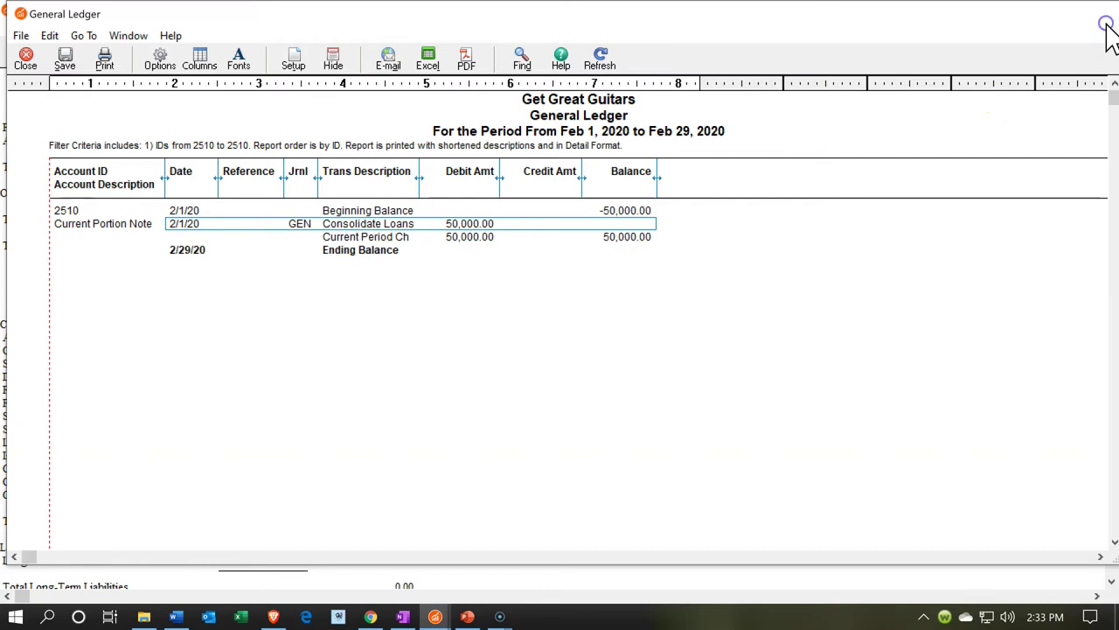